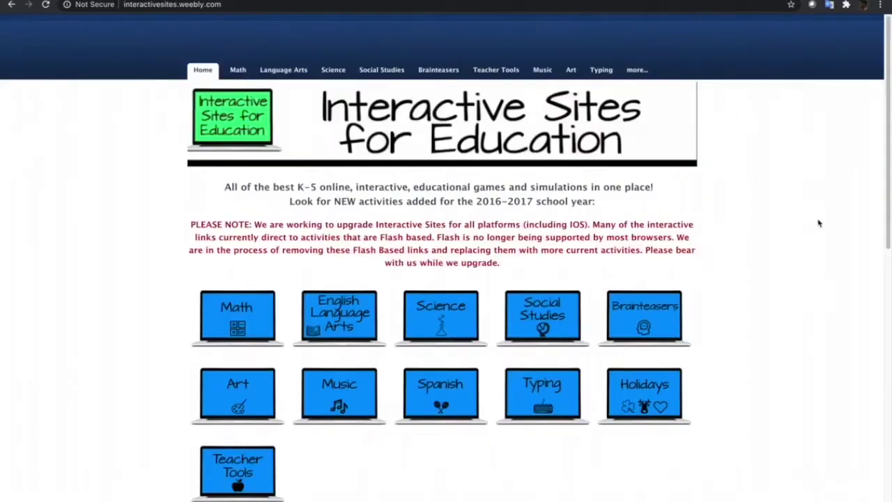
Open the Math page, scroll through its Math Topics grid, and open the Probability topic
scroll(819, 223, "down", 1)
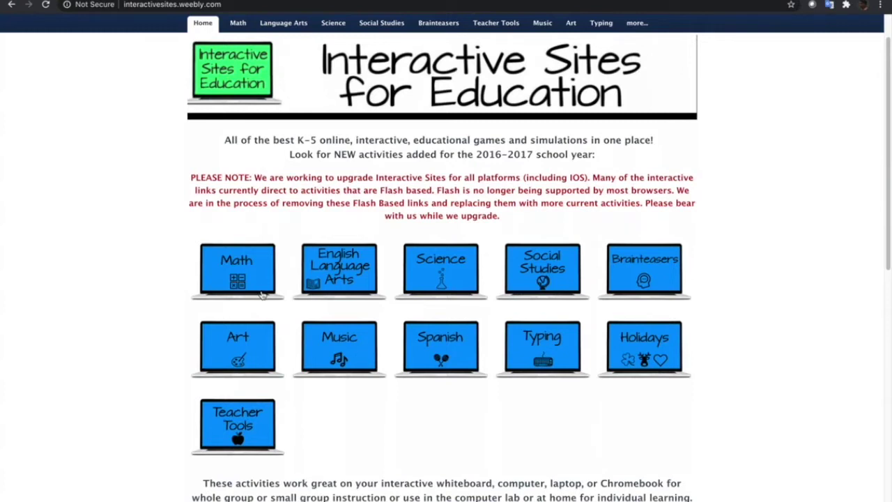
left_click(250, 268)
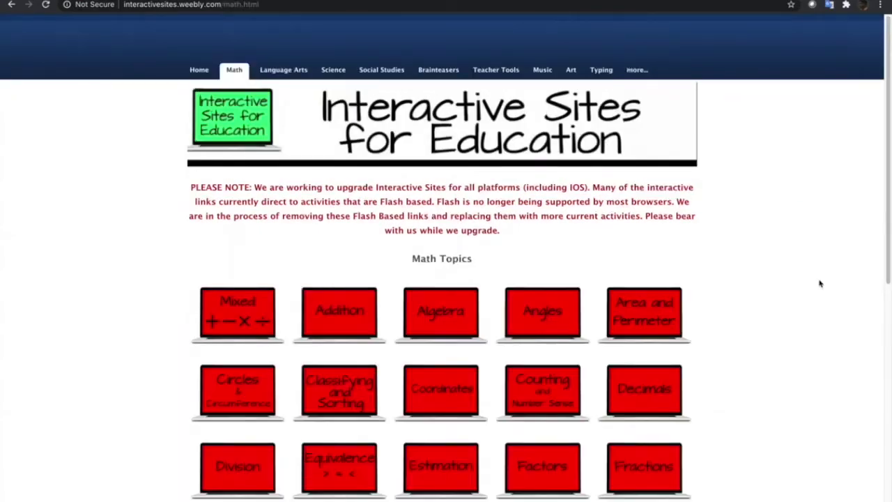
mouse_move(239, 72)
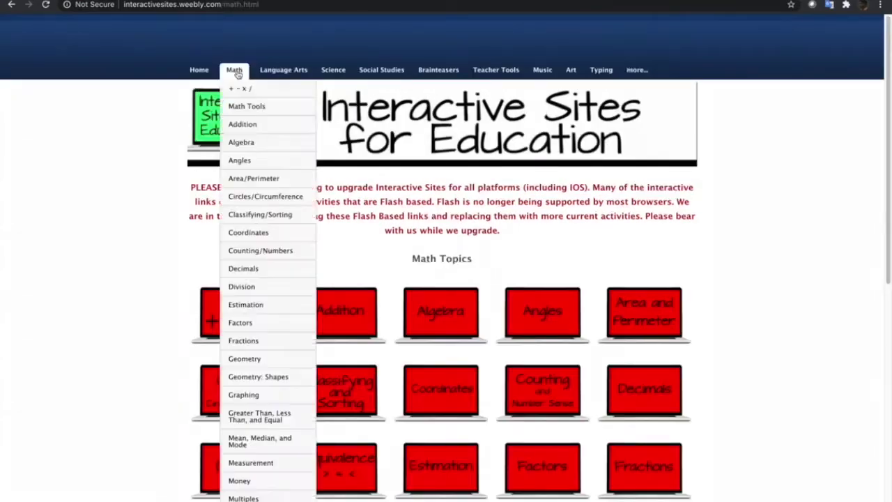
scroll(718, 225, "down", 3)
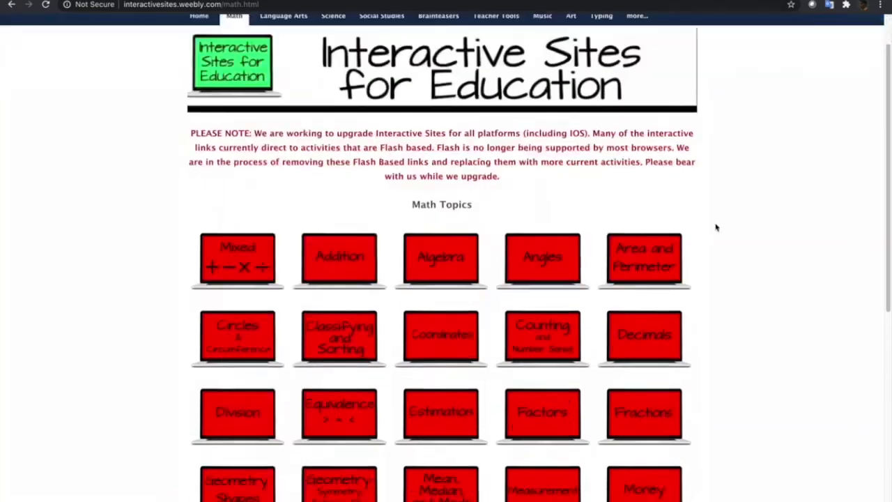
scroll(774, 225, "down", 2)
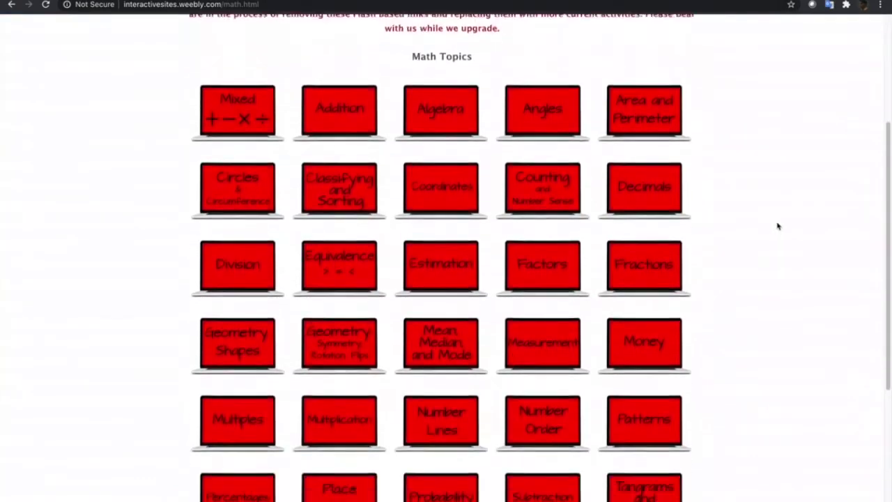
scroll(779, 225, "down", 1)
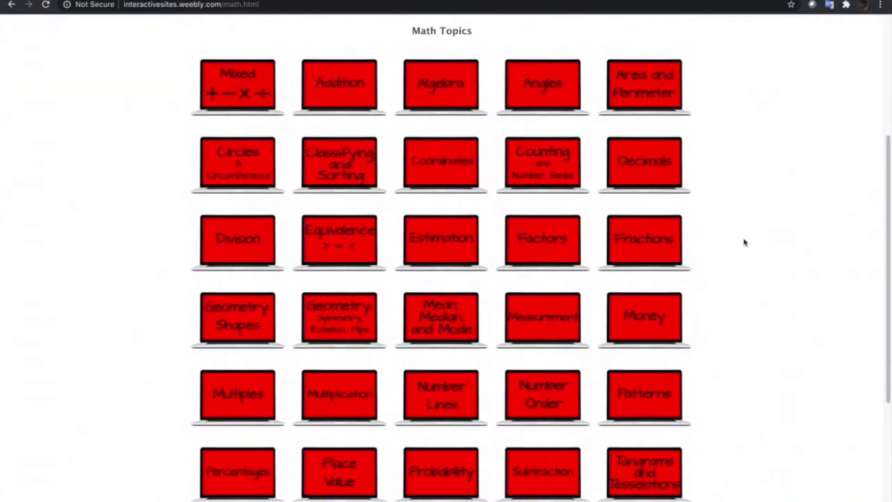
scroll(758, 339, "down", 1)
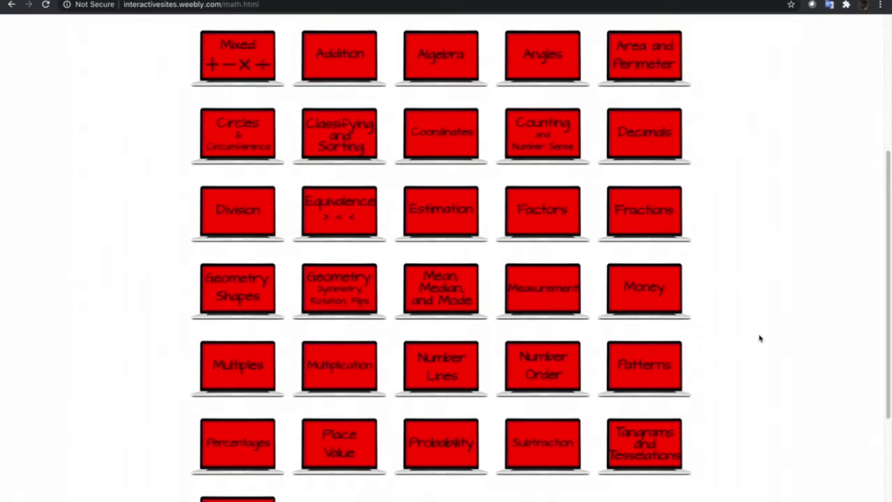
scroll(760, 338, "down", 1)
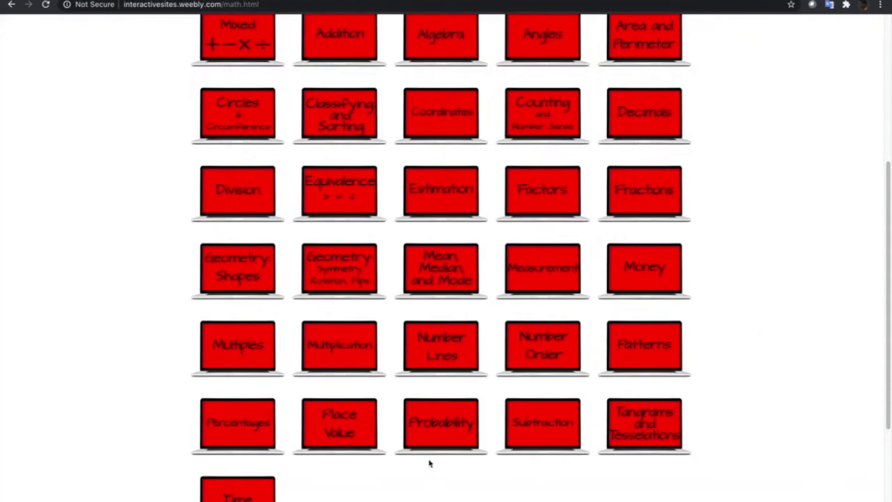
left_click(437, 430)
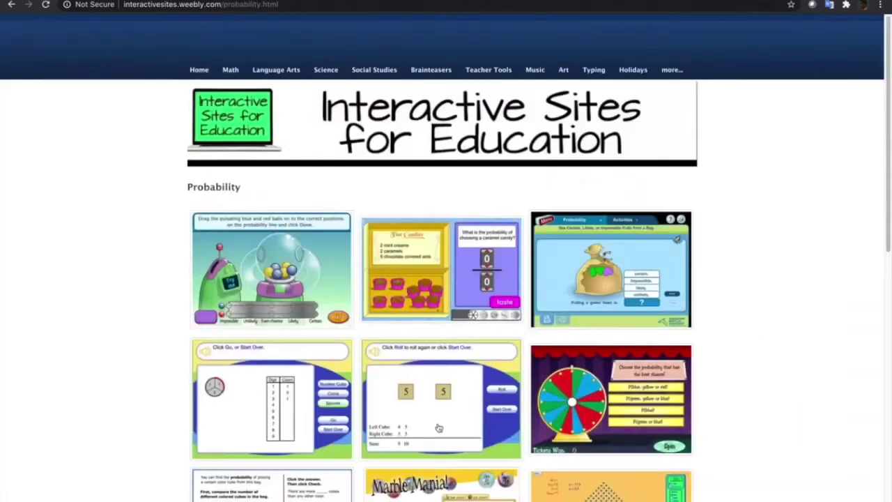
Scroll up and down through the gallery of Probability games
scroll(791, 404, "down", 1)
scroll(791, 404, "down", 1)
scroll(791, 404, "down", 1)
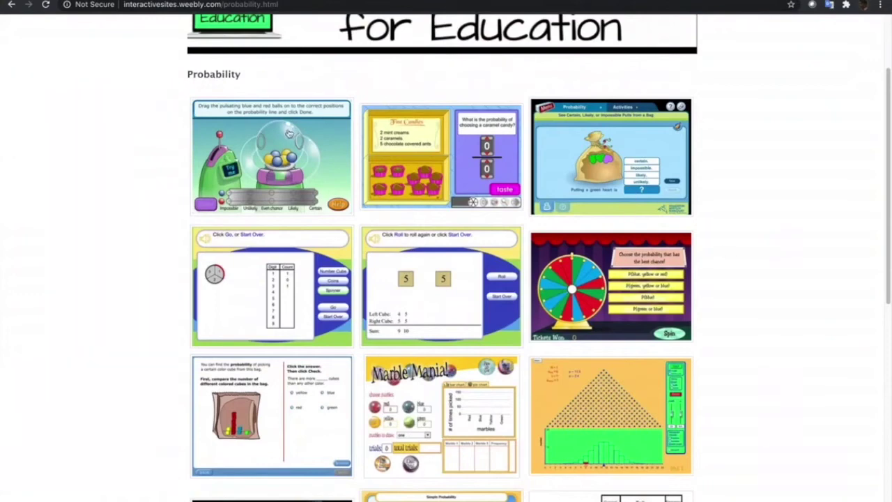
scroll(619, 317, "down", 4)
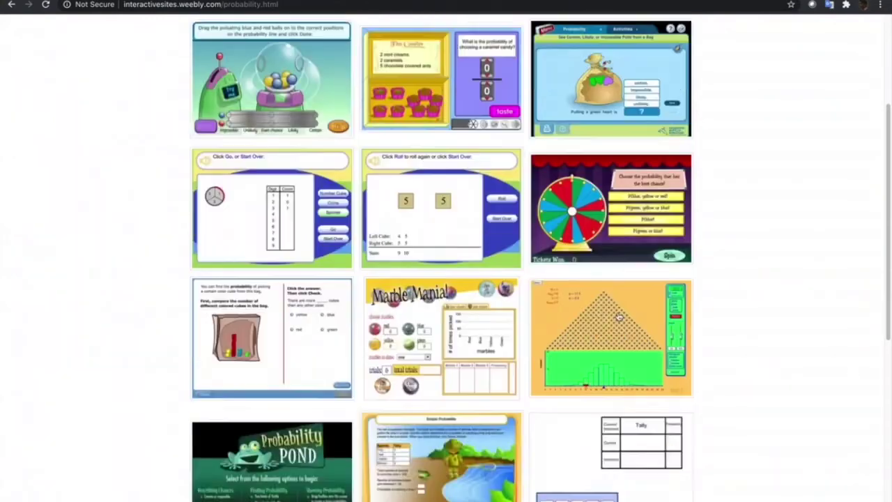
scroll(619, 317, "down", 3)
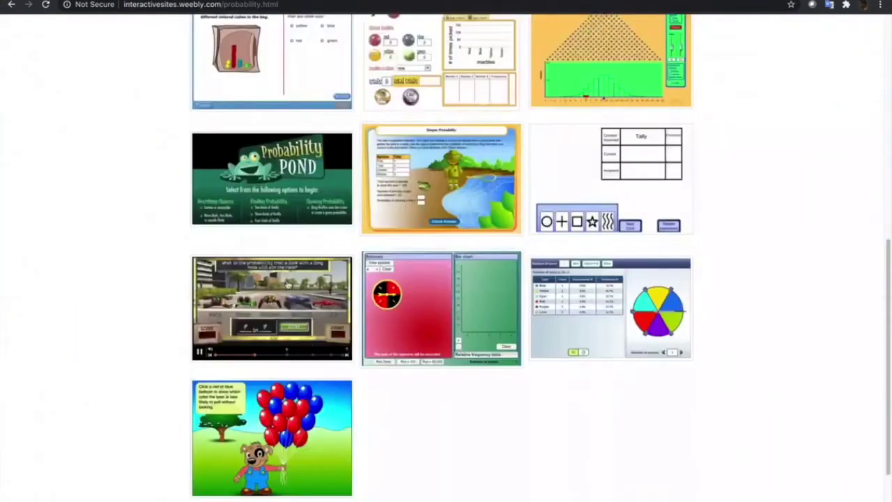
scroll(311, 262, "up", 1)
scroll(453, 202, "up", 1)
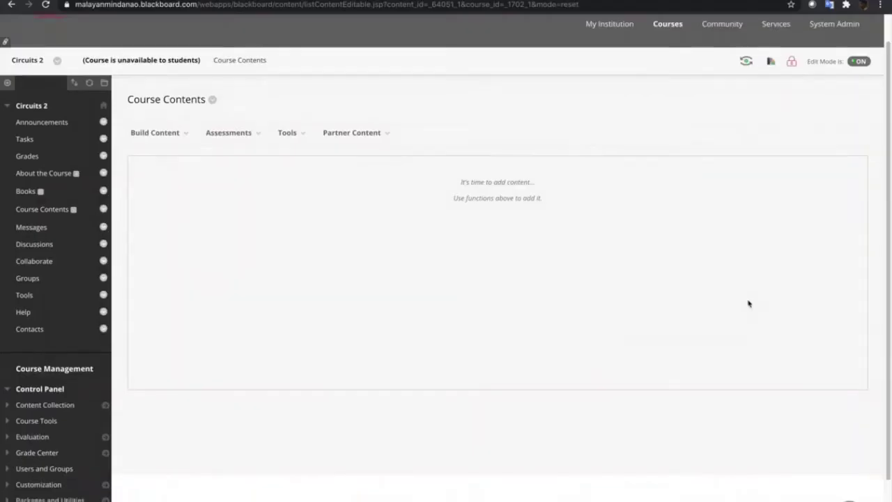
scroll(749, 304, "down", 1)
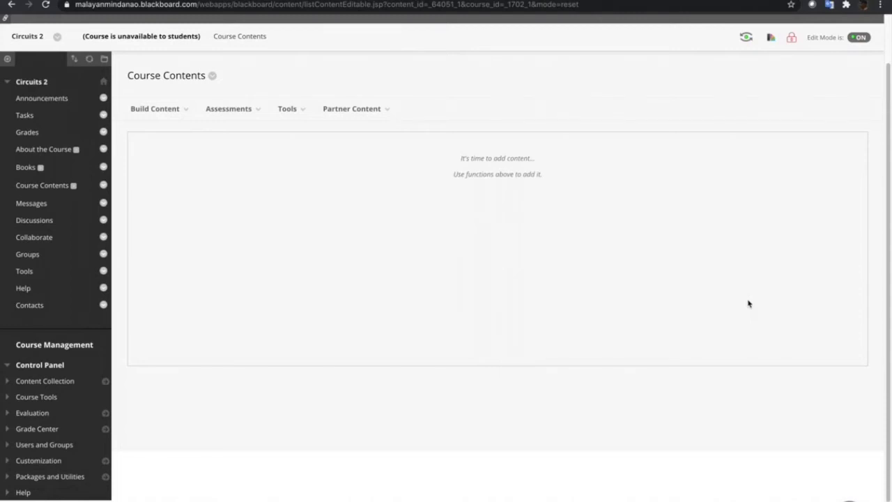
Create a new content item via Build Content > Item named 'Probability Game'
left_click(181, 119)
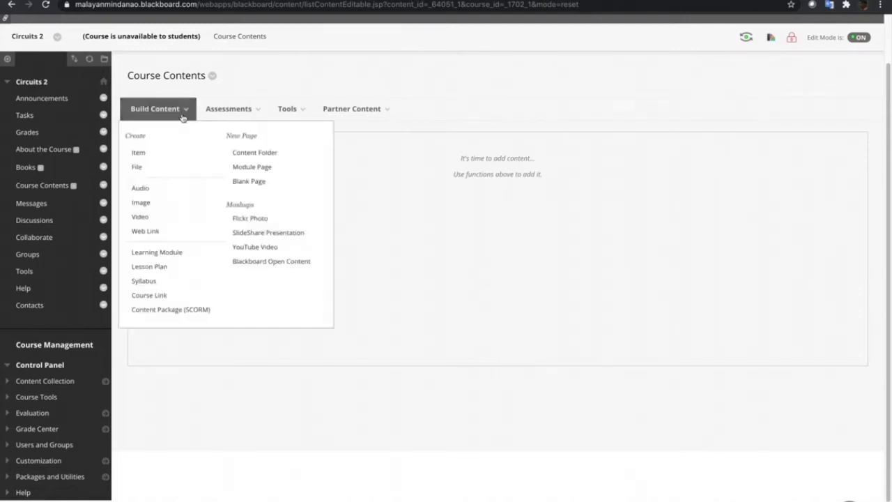
left_click(165, 158)
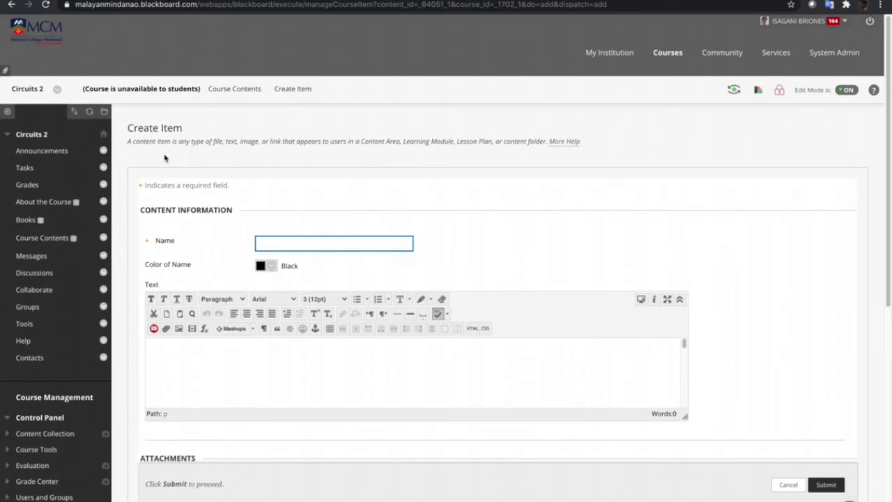
type("Probability Game")
scroll(304, 275, "down", 3)
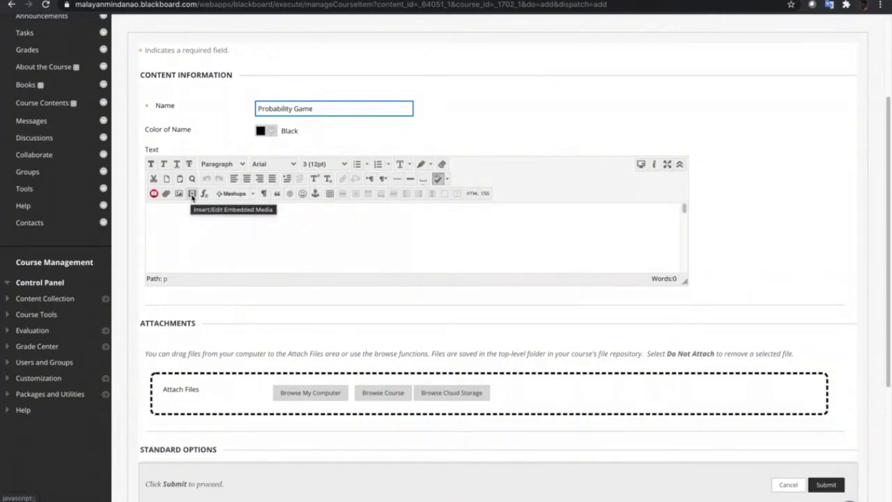
left_click(192, 194)
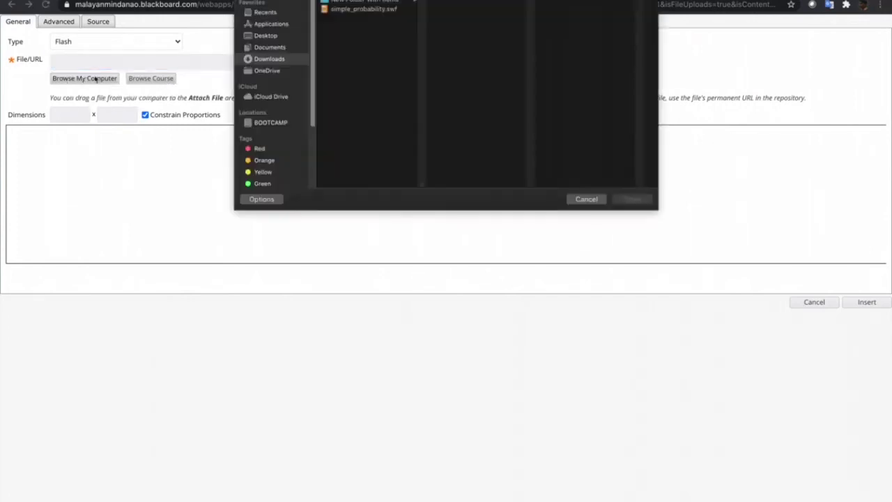
Upload simple_probability.swf as the Flash media and size it to 640 × 480
left_click(356, 11)
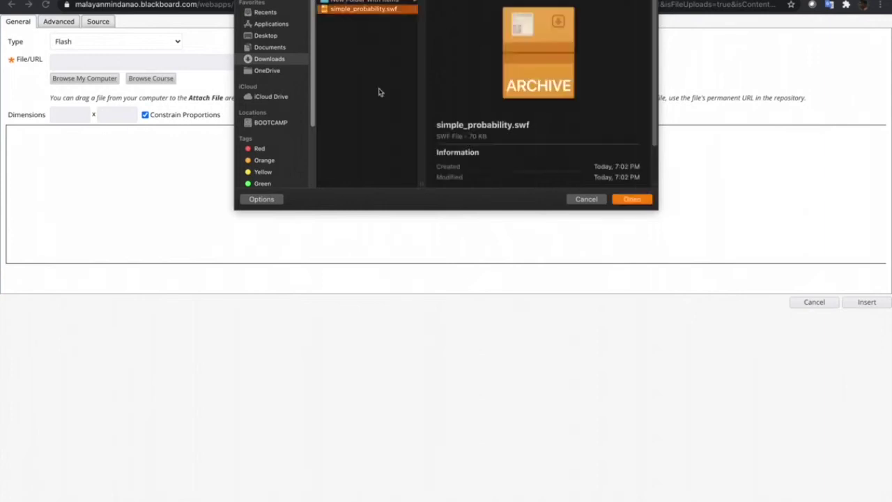
left_click(635, 199)
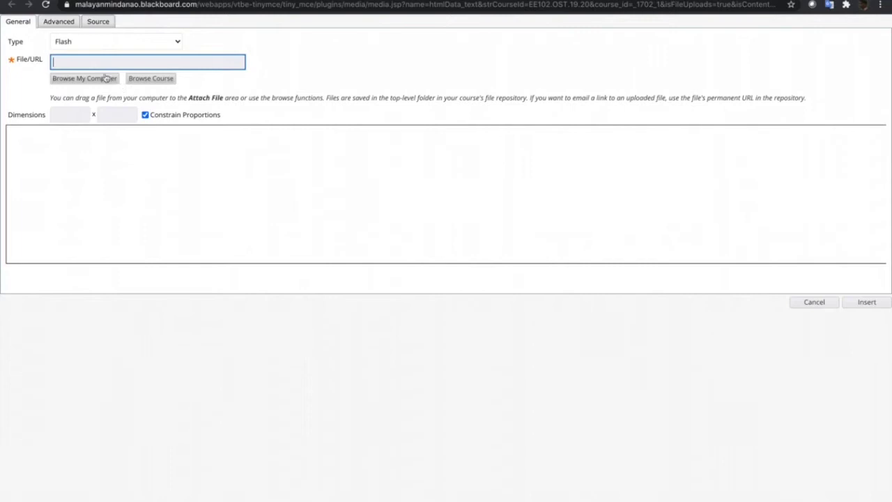
left_click(93, 82)
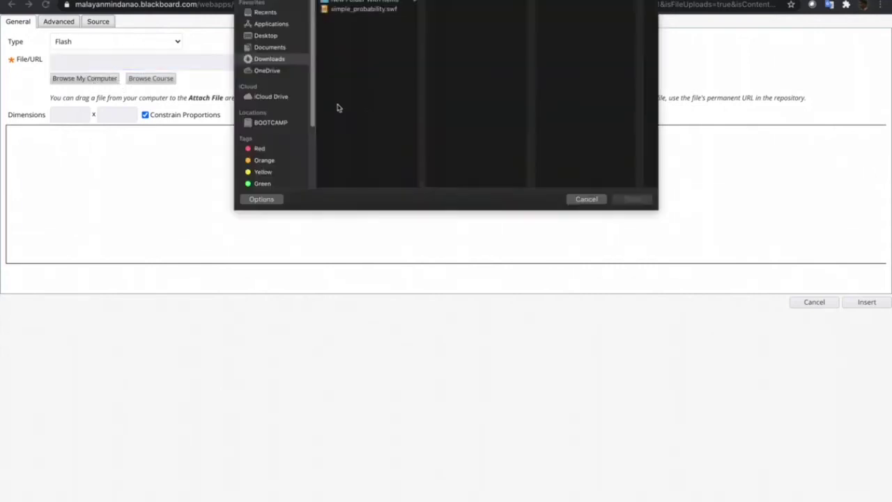
double_click(357, 10)
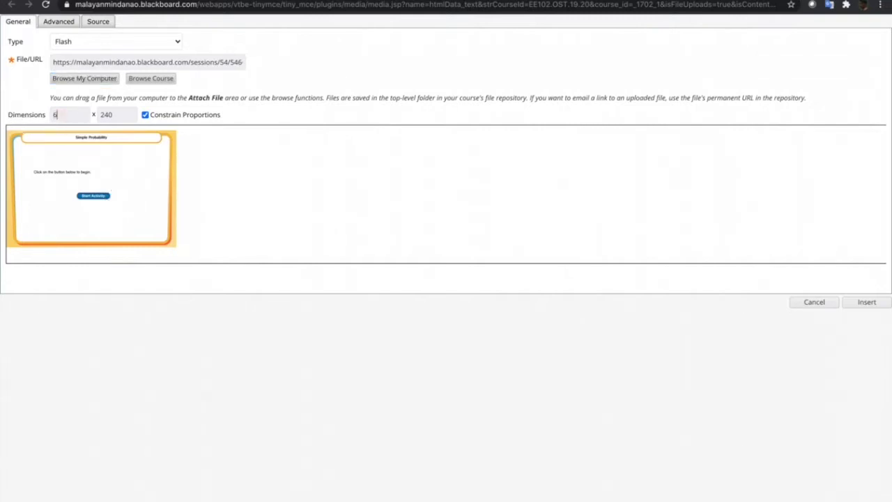
left_click(406, 342)
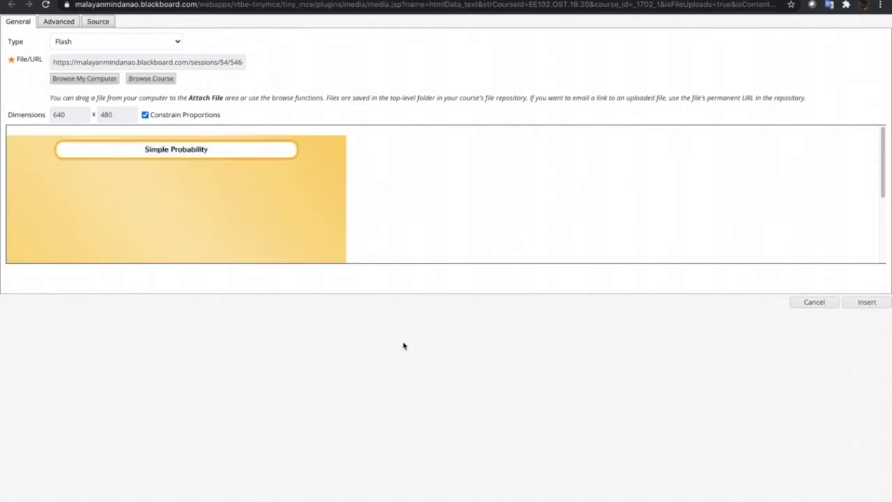
Insert the Flash centred, submit the item, and start the Simple Probability activity to test it
left_click(868, 302)
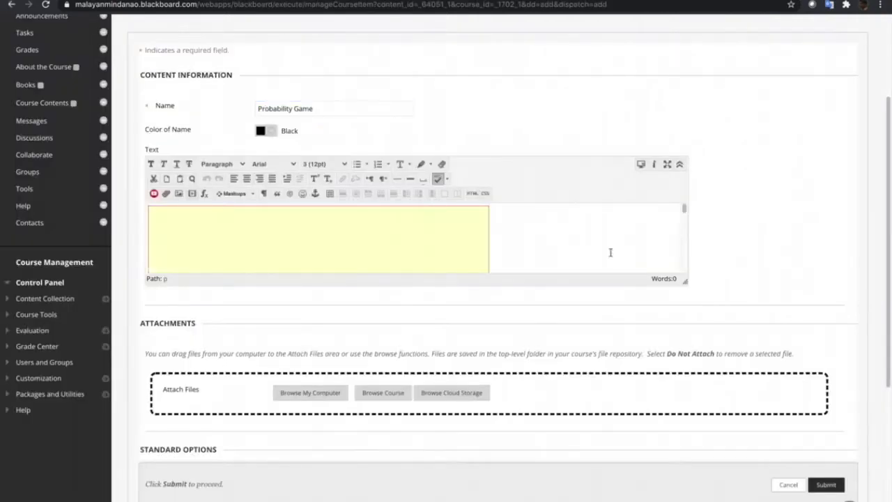
left_click(430, 246)
left_click(248, 187)
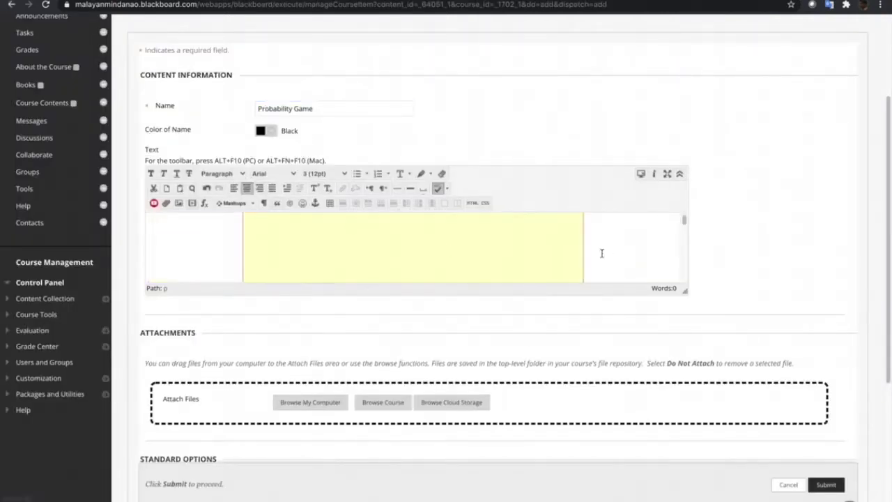
left_click(835, 486)
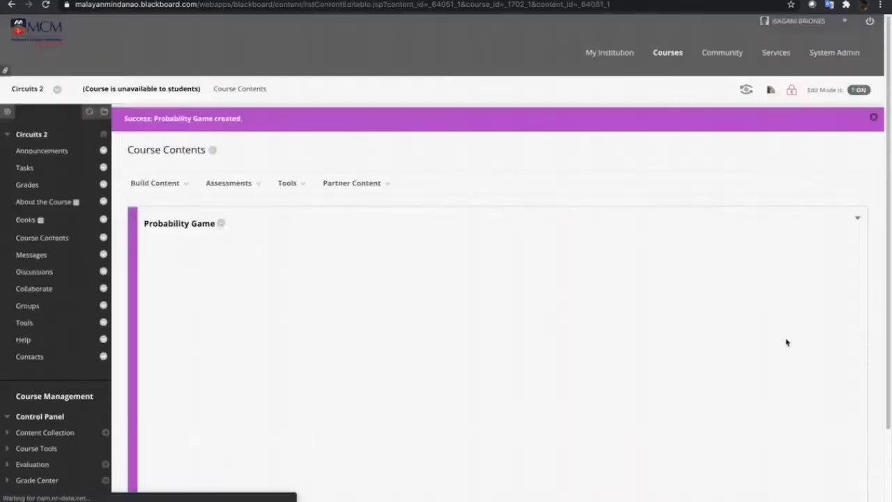
scroll(780, 331, "down", 2)
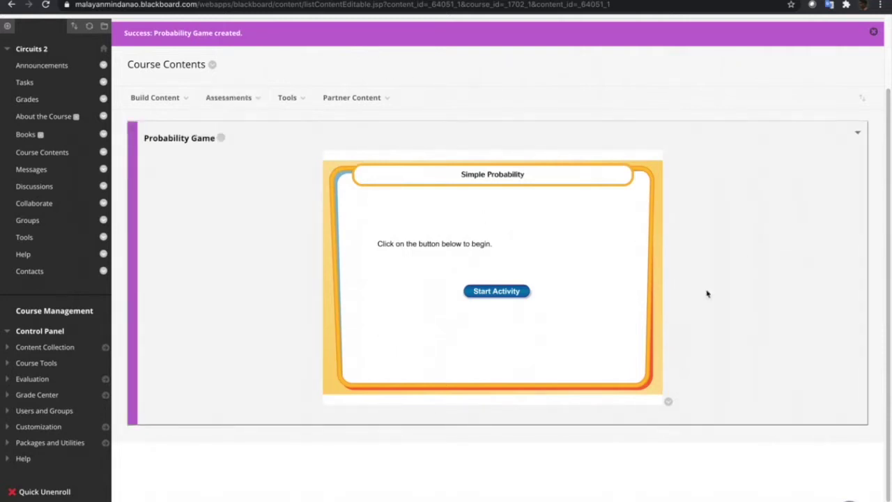
left_click(499, 294)
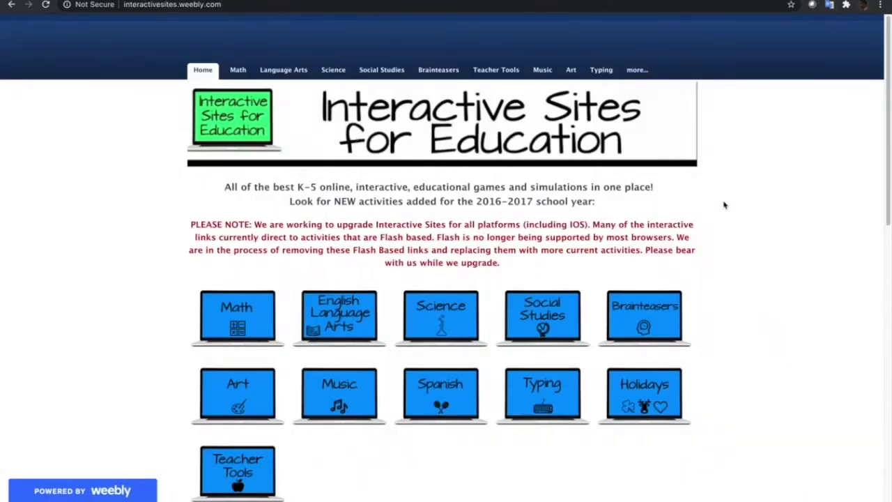
Open the Science Topics page and scroll its tile grid to find the Light topic
scroll(878, 204, "down", 3)
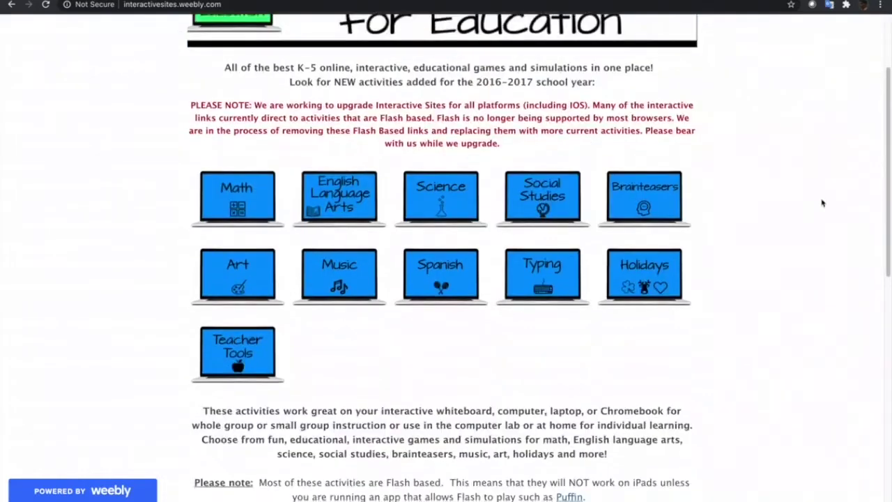
left_click(436, 206)
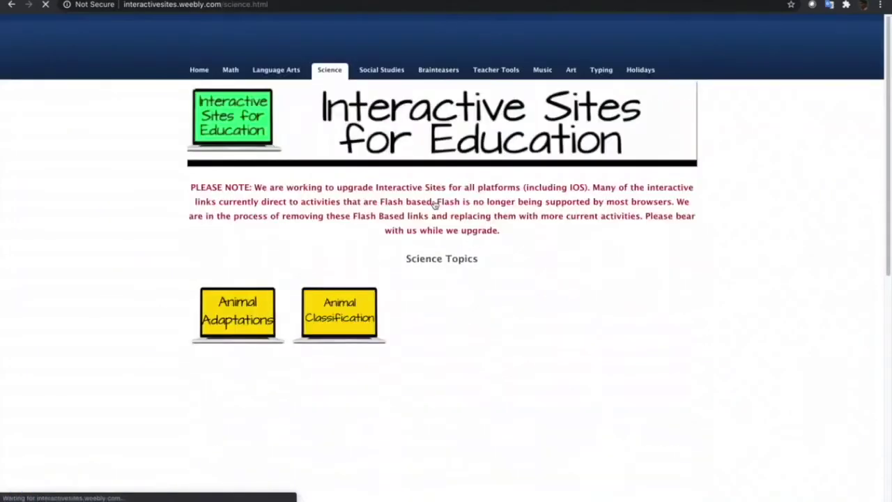
scroll(805, 252, "down", 2)
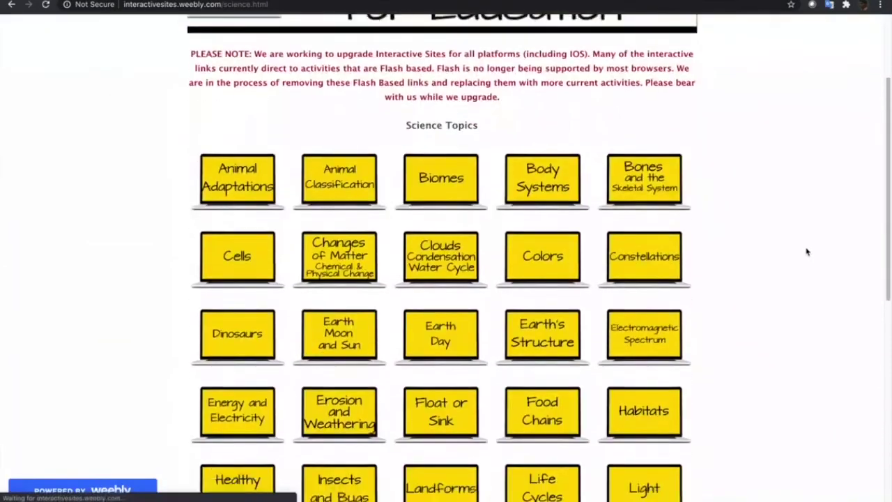
scroll(806, 251, "down", 1)
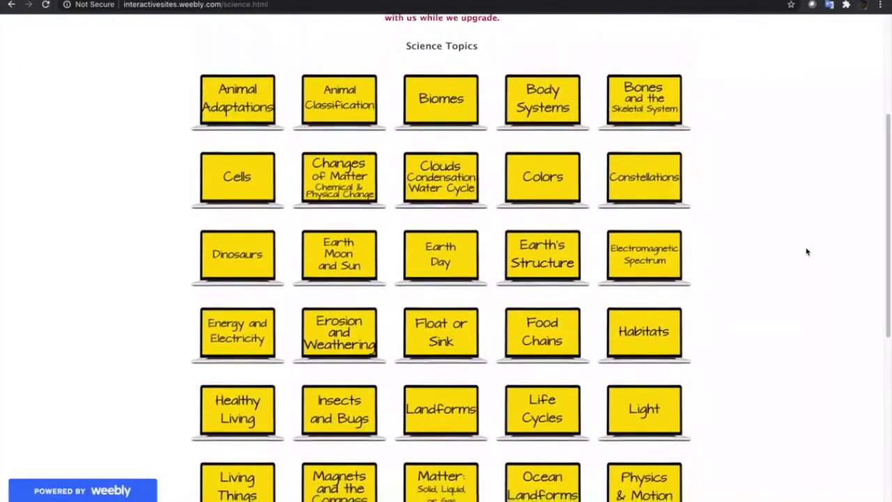
scroll(806, 252, "down", 1)
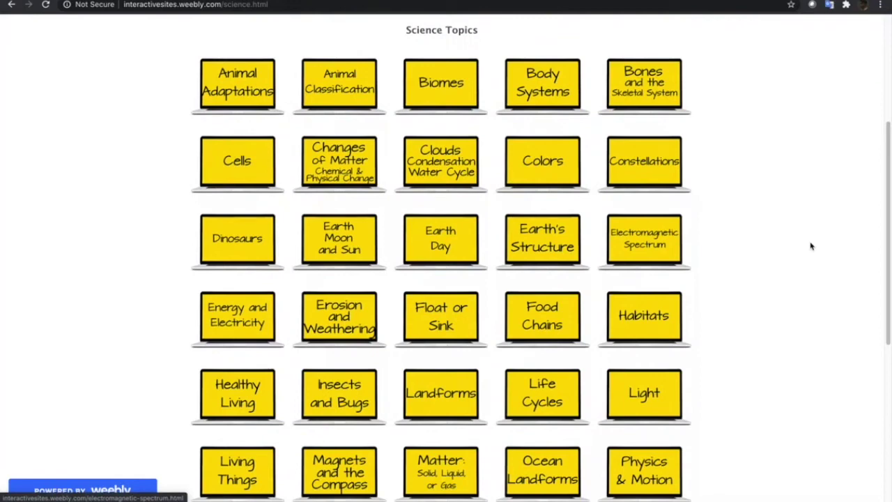
scroll(811, 246, "down", 5)
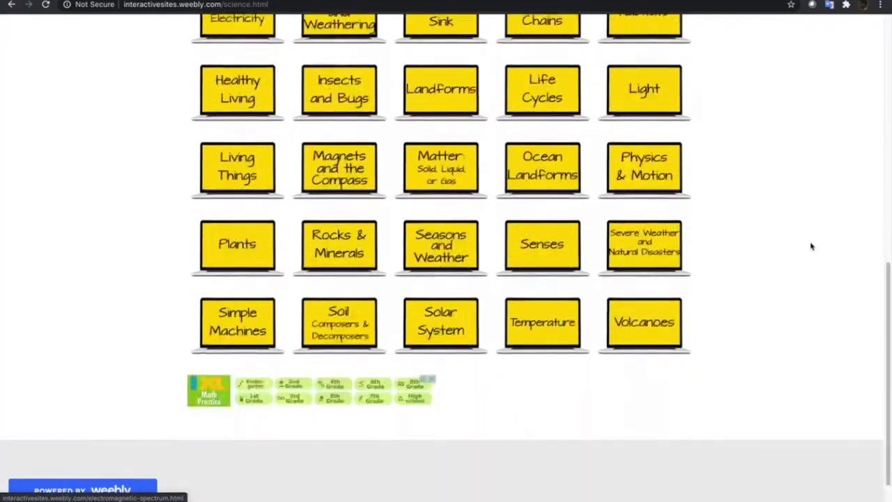
scroll(811, 246, "up", 3)
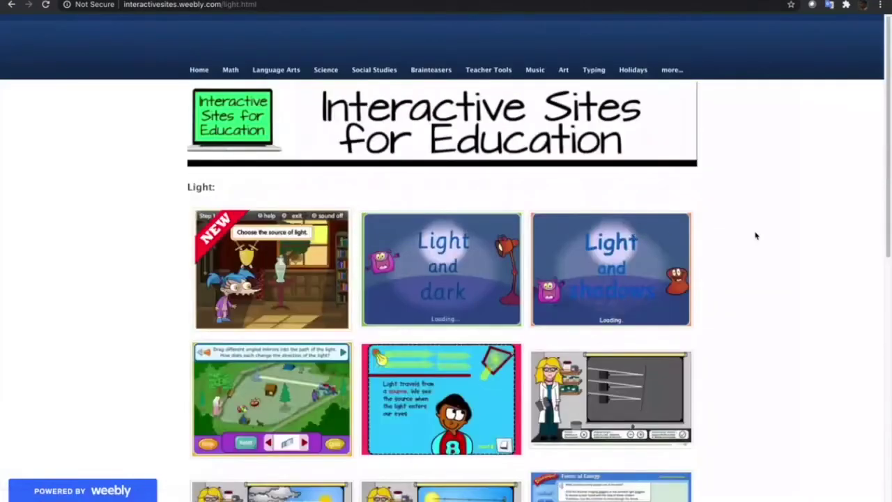
Scroll to the light box reflection experiment and select its web address for copying
scroll(756, 236, "down", 3)
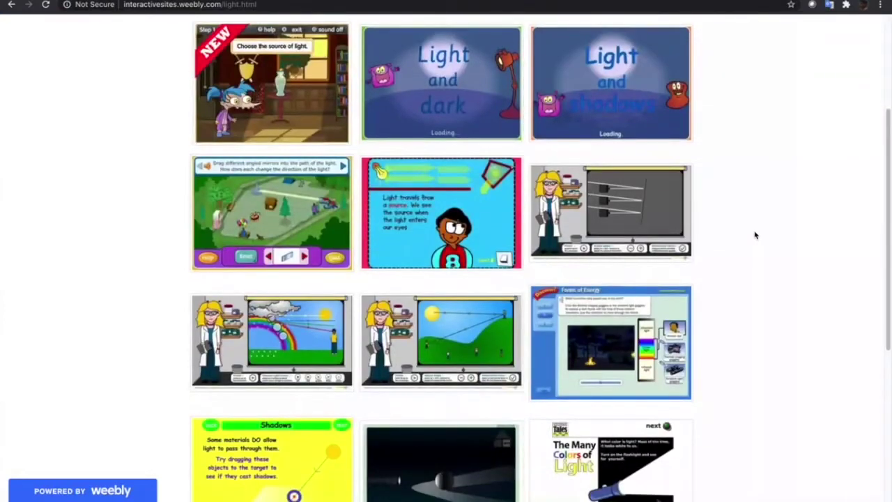
scroll(352, 237, "down", 3)
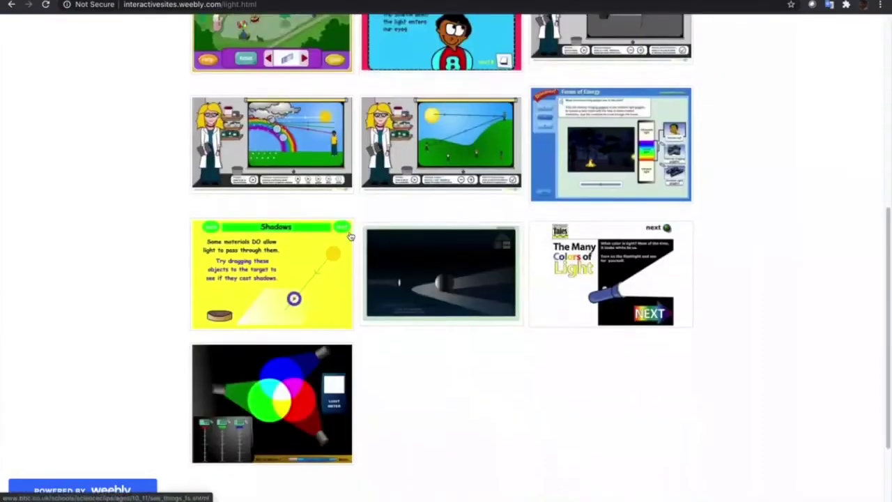
scroll(351, 237, "up", 2)
scroll(351, 237, "up", 1)
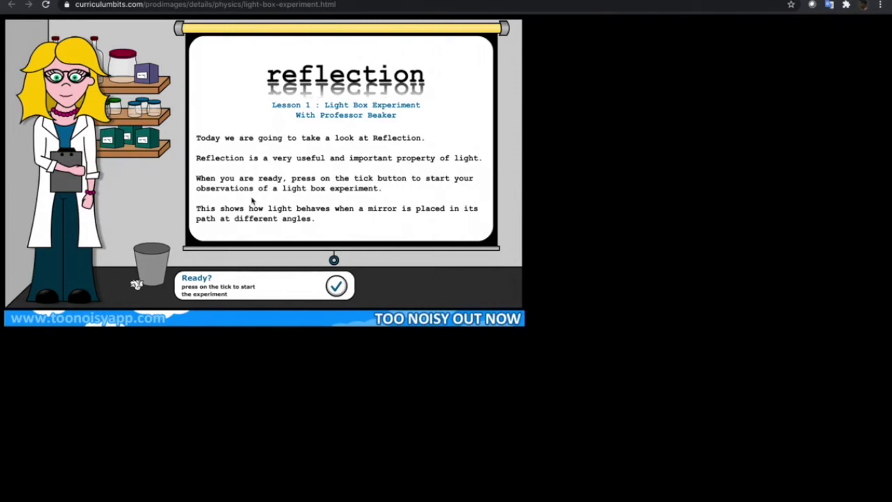
left_click(318, 5)
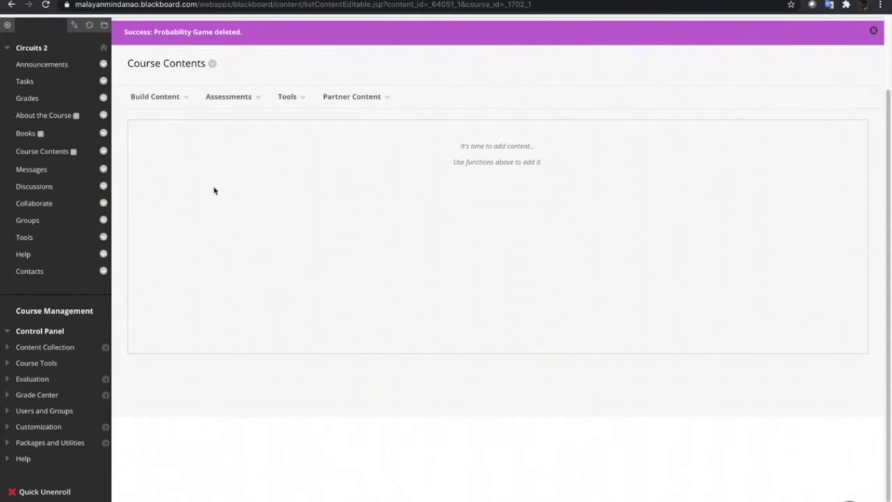
Create a new content item via Build Content > Item named 'Reflection Game'
left_click(164, 97)
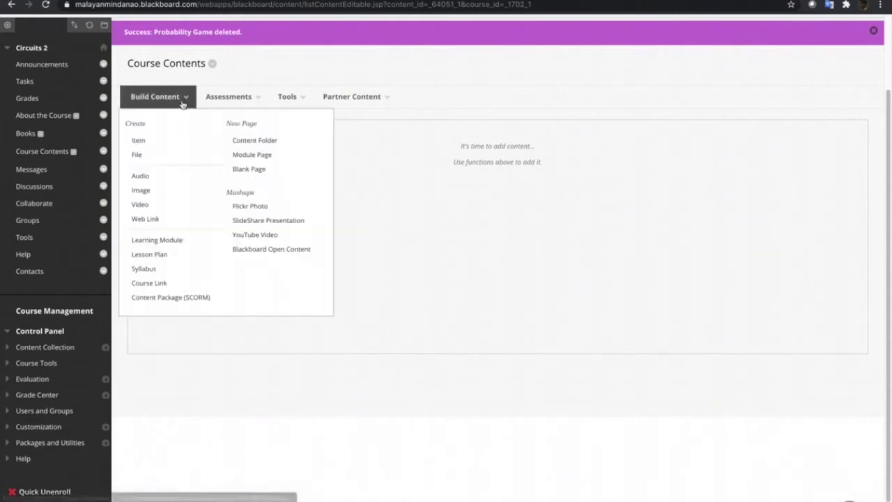
left_click(156, 143)
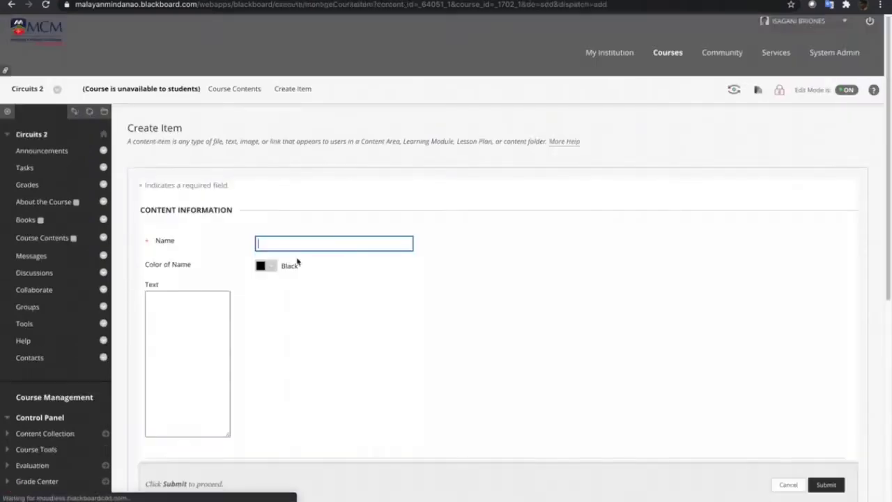
left_click(306, 241)
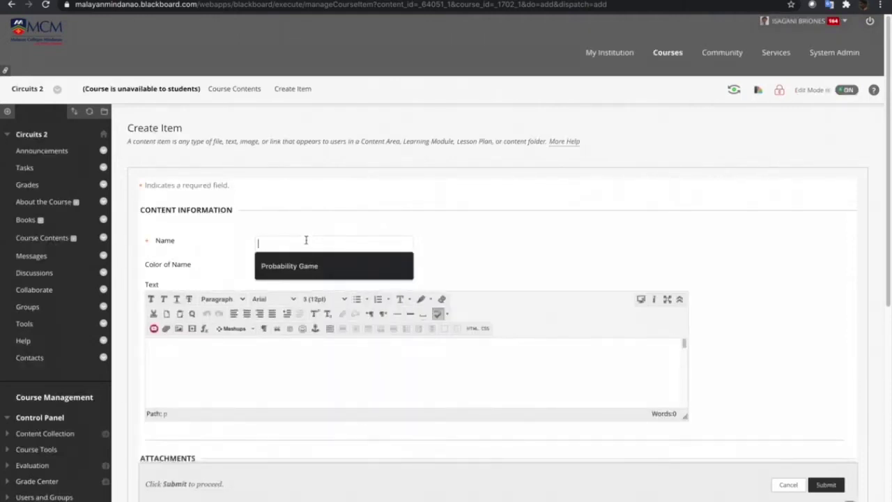
type("Rel")
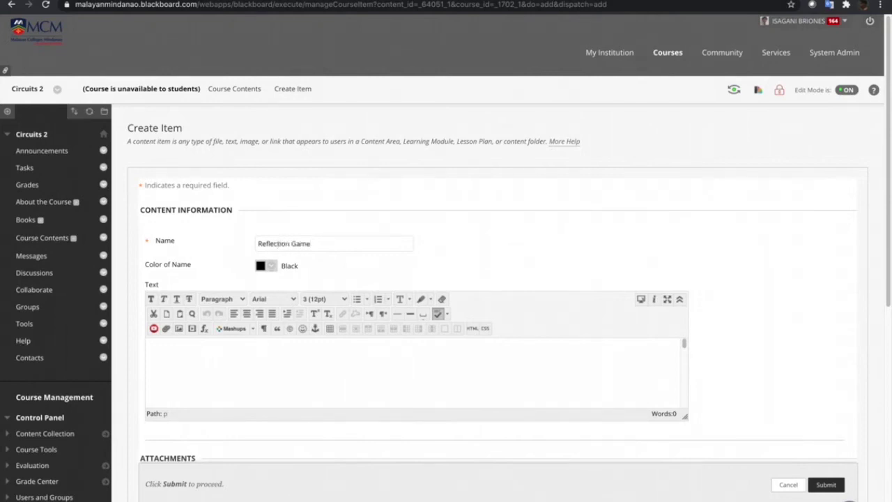
left_click(311, 244)
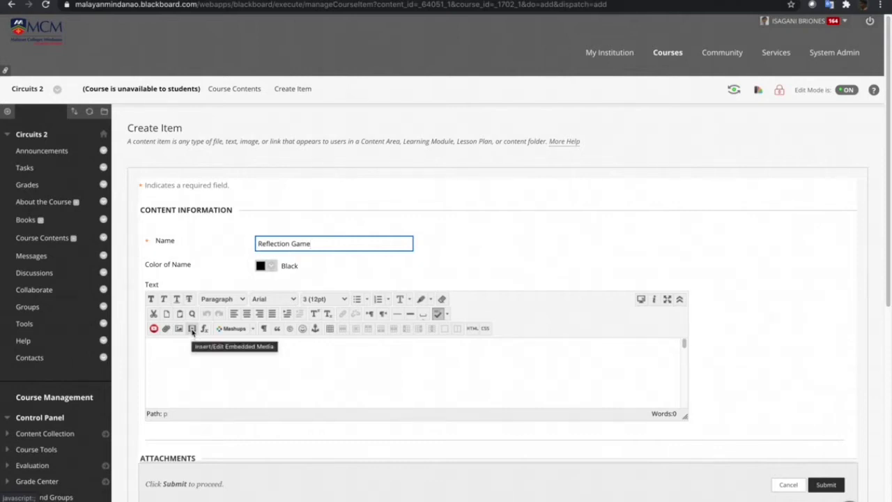
left_click(192, 329)
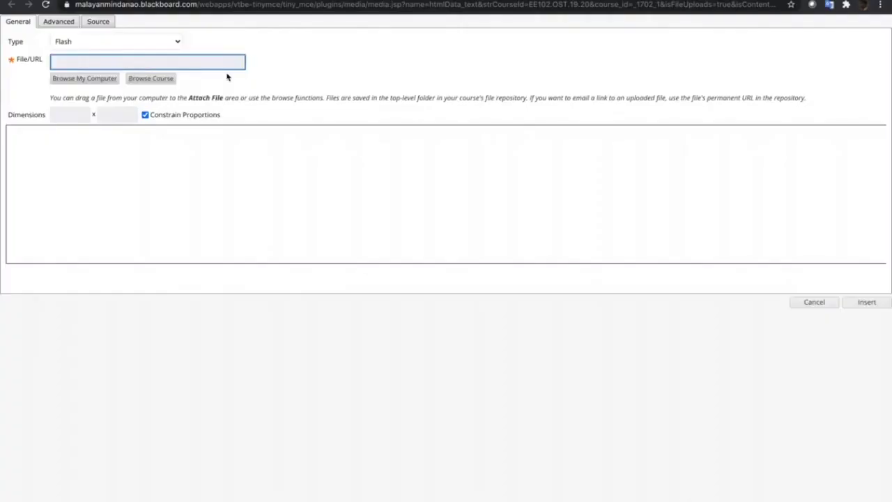
Paste the light box experiment's address into File/URL and set the Type to Iframe
left_click(81, 63)
key("ctrl+v")
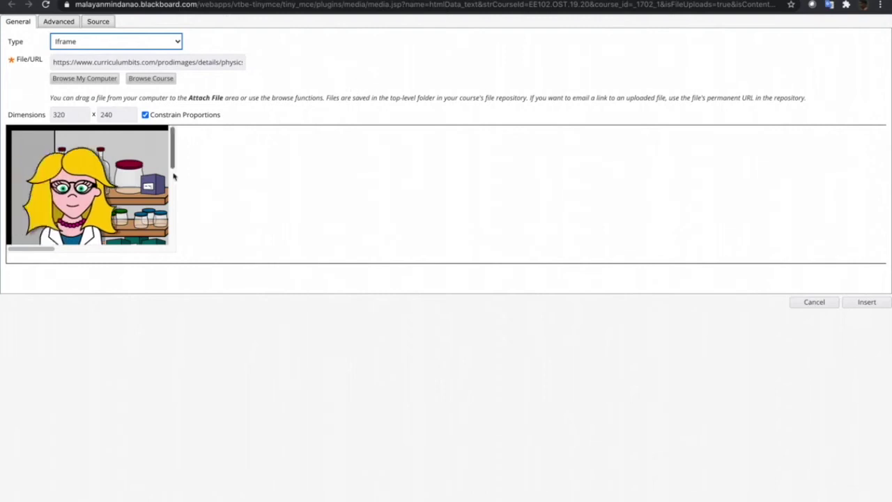
left_click(42, 251)
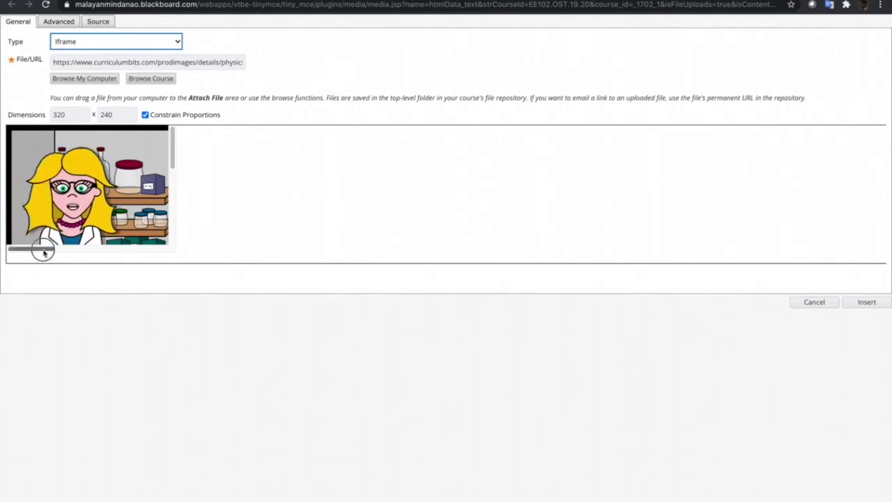
mouse_move(42, 253)
left_mouse_down()
mouse_move(156, 247)
mouse_move(28, 247)
left_mouse_up()
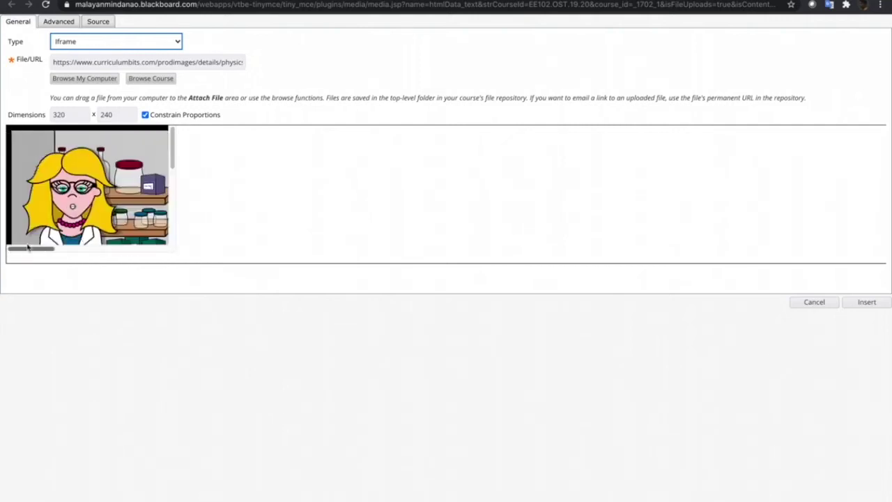
left_click_drag(175, 157, 175, 135)
left_click_drag(32, 257, 12, 256)
Size the iframe to 1000 × 600 and insert it into the item text
left_click(72, 114)
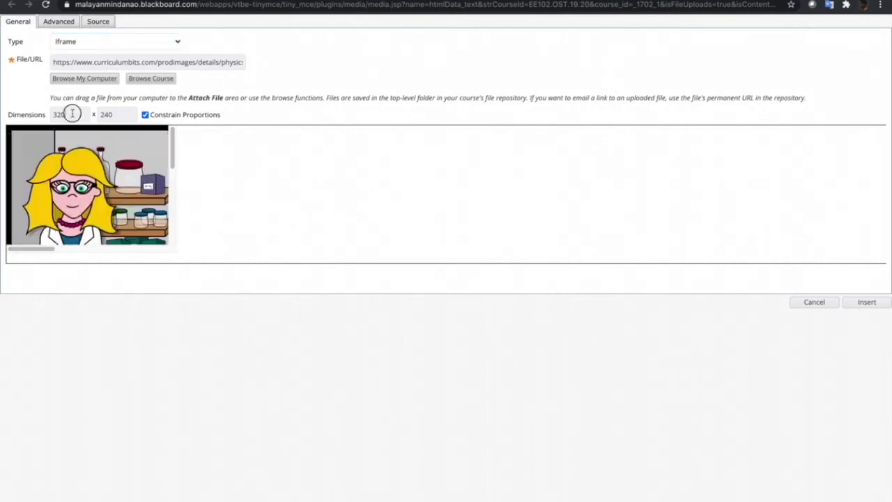
left_click_drag(72, 114, 41, 117)
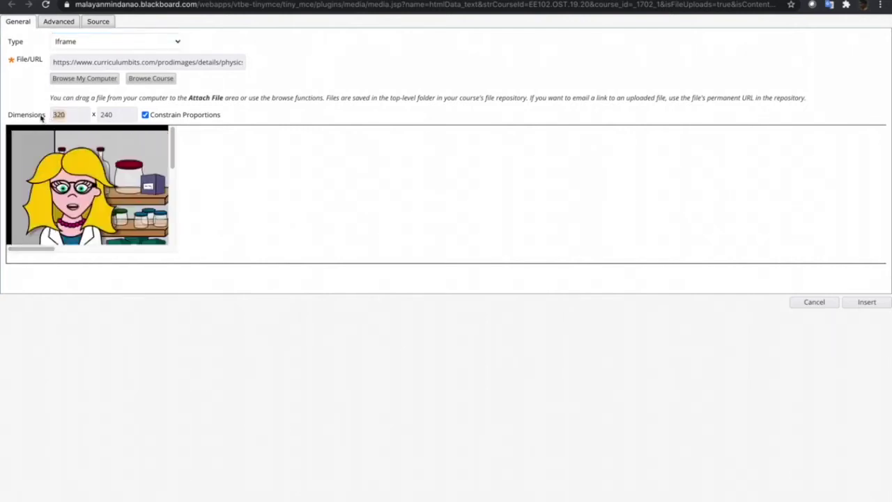
type("1000")
key("Tab")
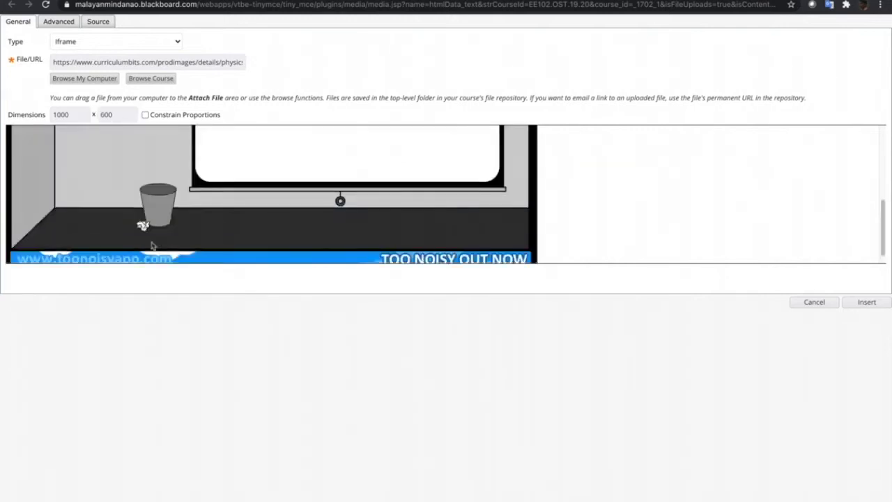
scroll(659, 247, "up", 2)
scroll(416, 200, "down", 2)
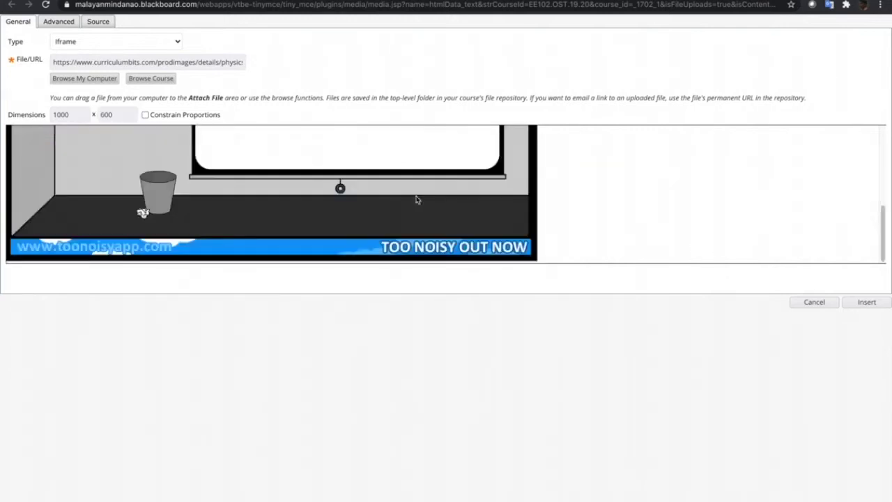
left_click(867, 302)
scroll(829, 321, "down", 5)
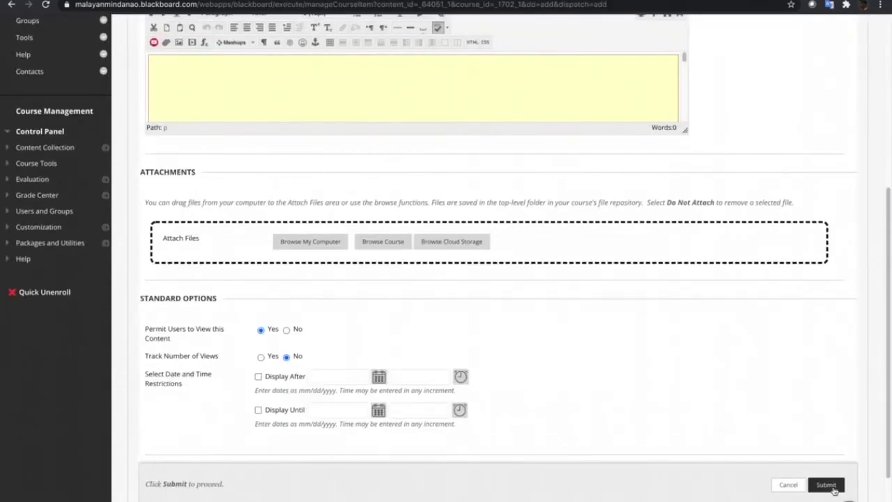
Submit the Reflection Game item and start its embedded light box experiment to test it
left_click(826, 484)
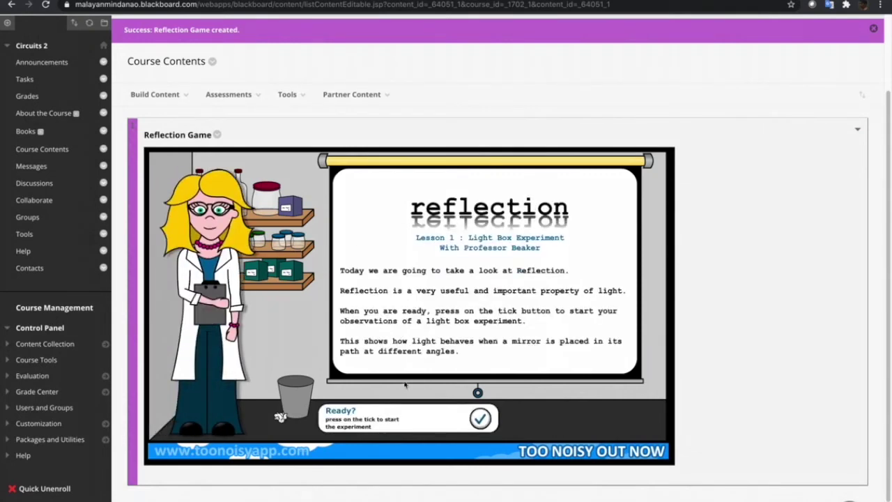
left_click(480, 419)
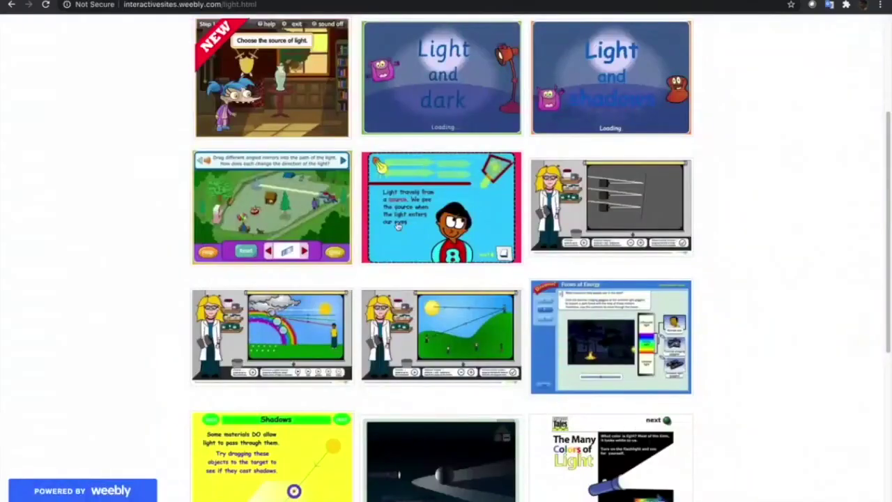
scroll(397, 226, "up", 3)
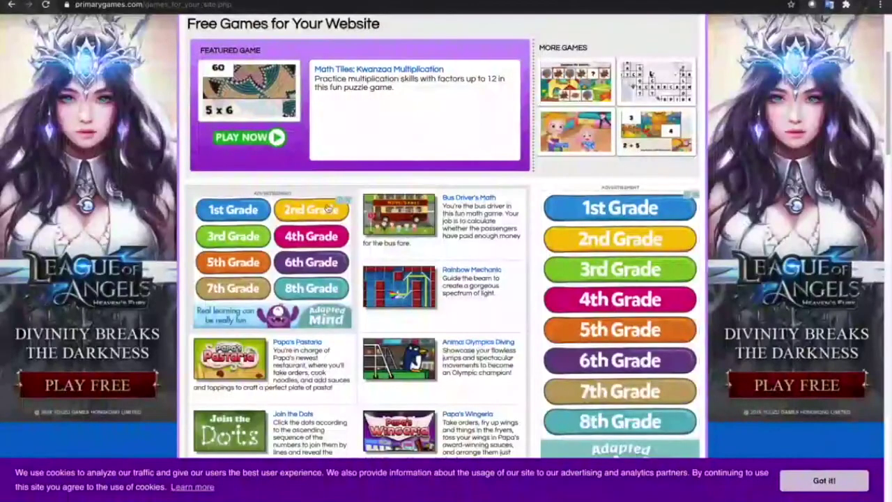
Scroll up and down through the PrimaryGames 'games for your site' list
scroll(331, 212, "up", 3)
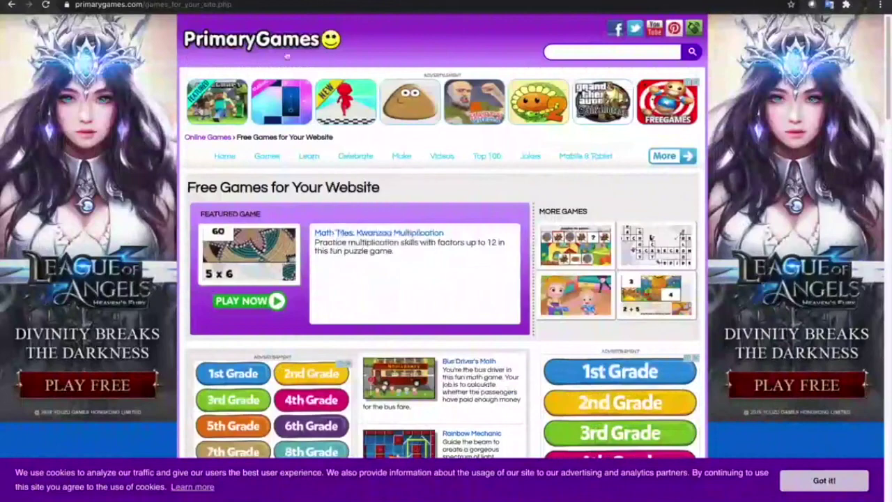
scroll(436, 219, "down", 5)
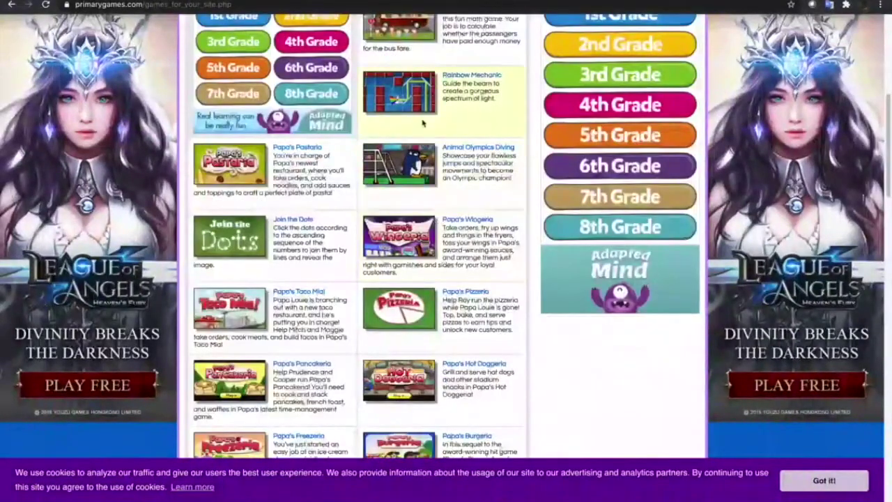
scroll(423, 126, "up", 2)
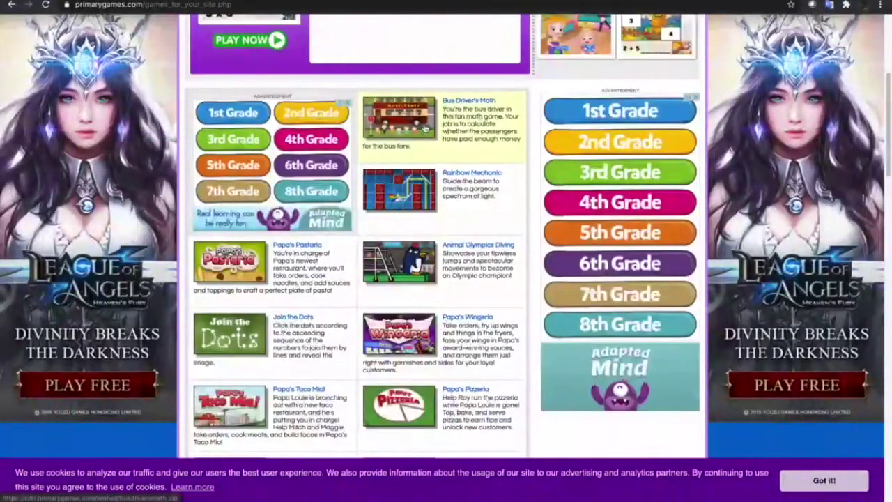
scroll(423, 127, "down", 6)
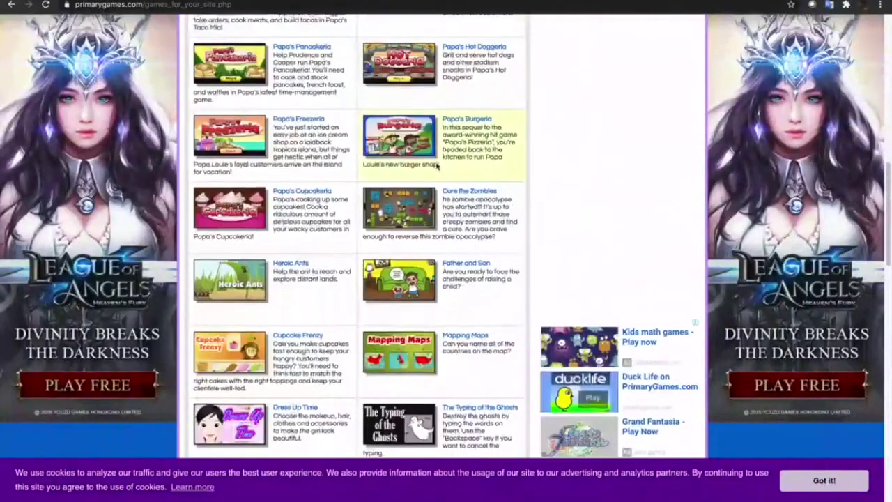
scroll(437, 166, "down", 4)
scroll(437, 165, "down", 1)
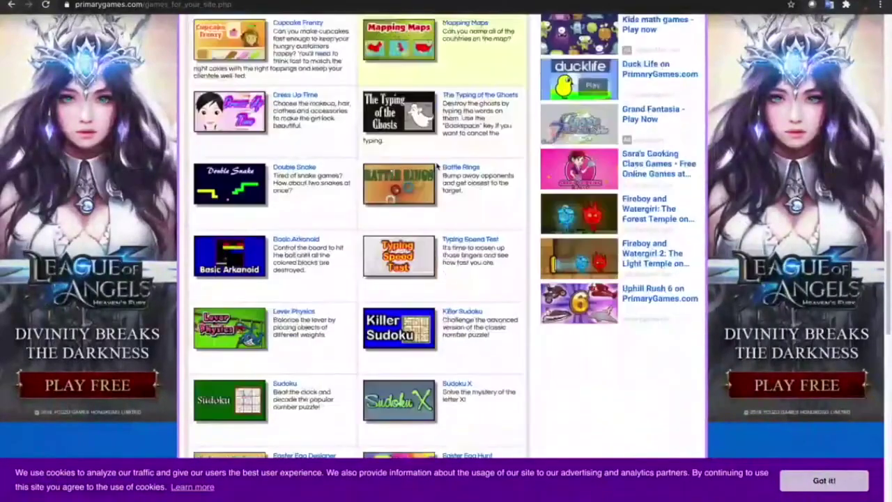
scroll(418, 174, "down", 1)
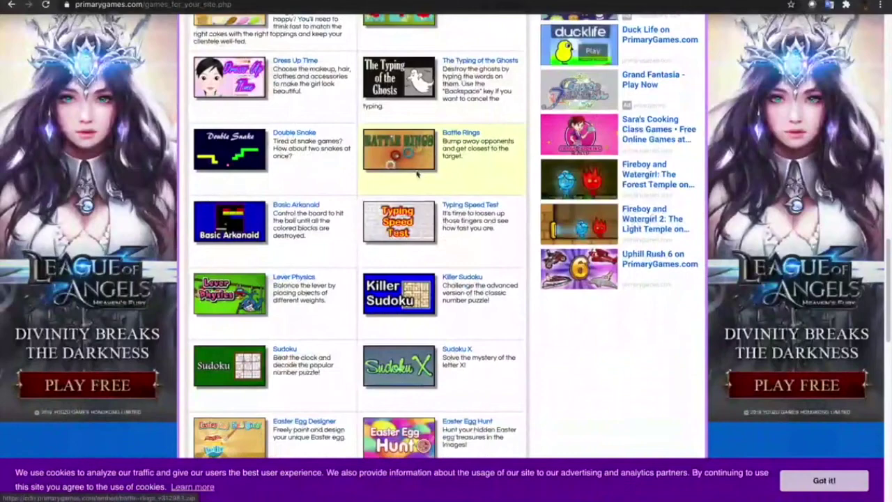
scroll(416, 175, "down", 1)
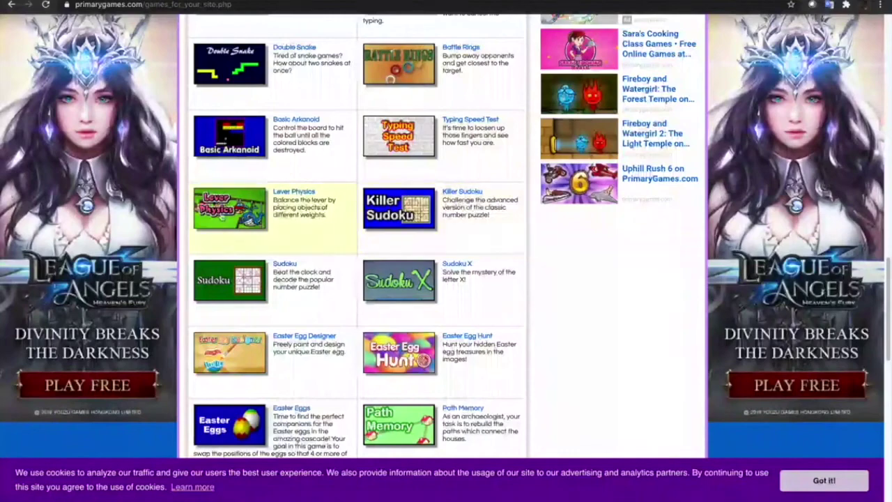
scroll(244, 215, "down", 1)
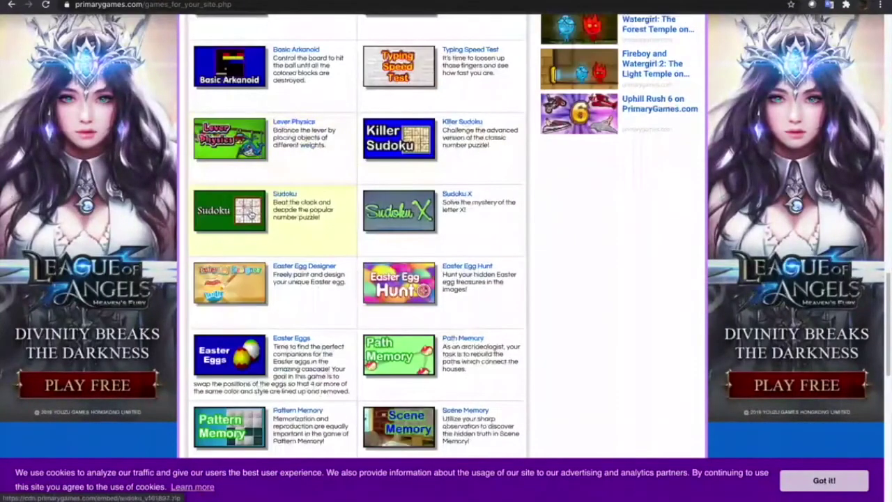
scroll(296, 230, "down", 1)
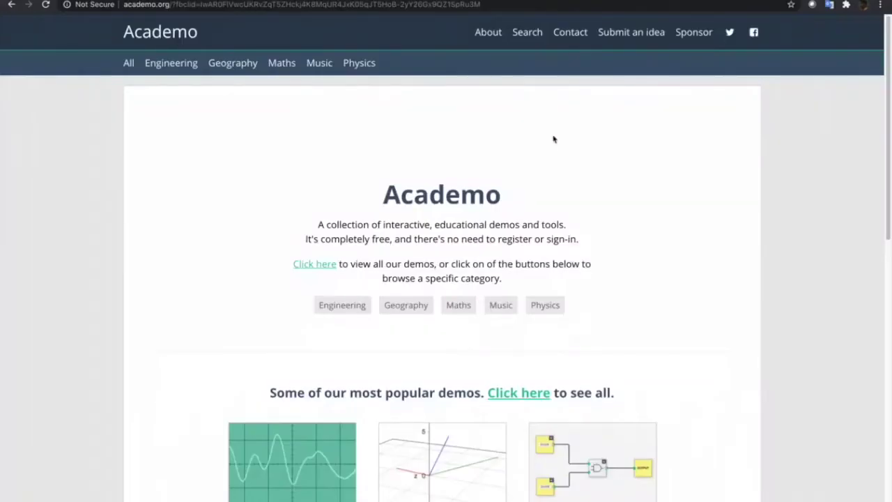
scroll(554, 139, "down", 1)
scroll(558, 139, "up", 1)
Open the Virtual Oscilloscope demo from Academo's Physics demos
scroll(244, 149, "down", 1)
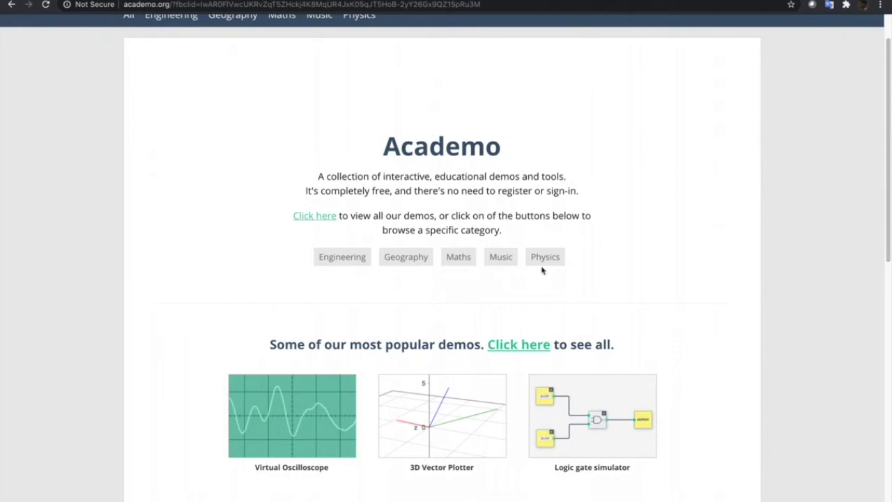
scroll(619, 255, "down", 1)
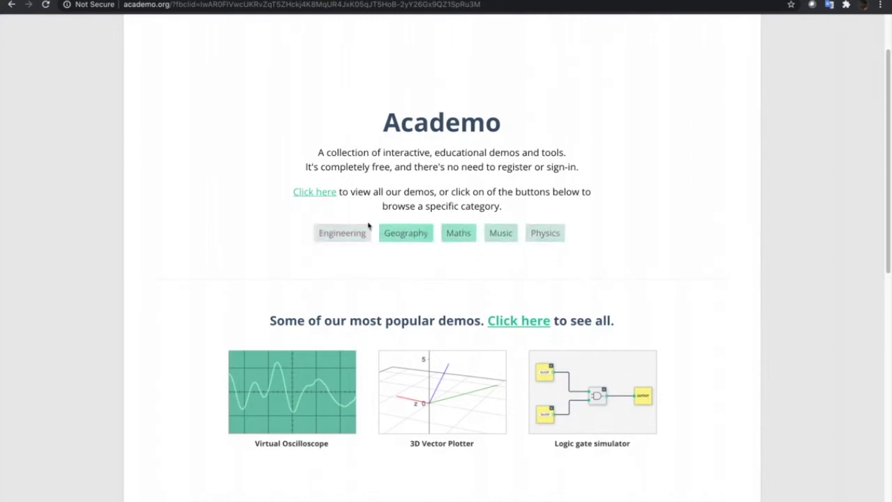
scroll(470, 239, "down", 1)
left_click(545, 224)
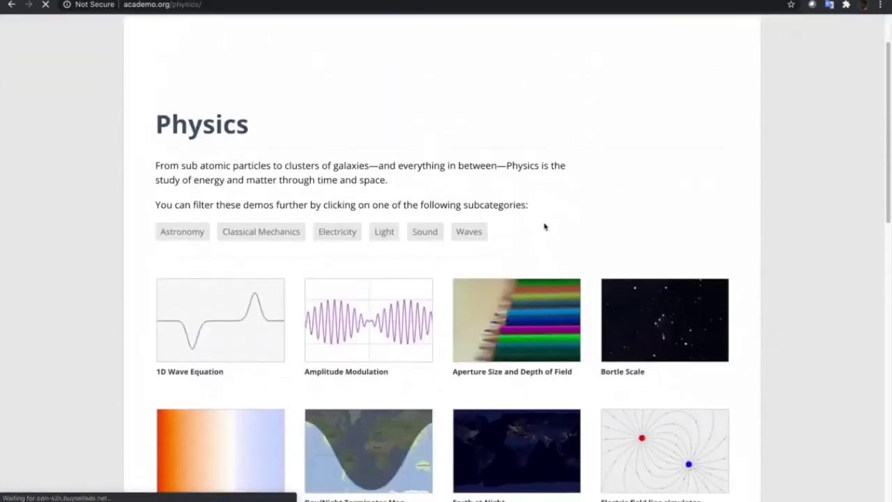
scroll(545, 227, "down", 9)
scroll(545, 226, "up", 8)
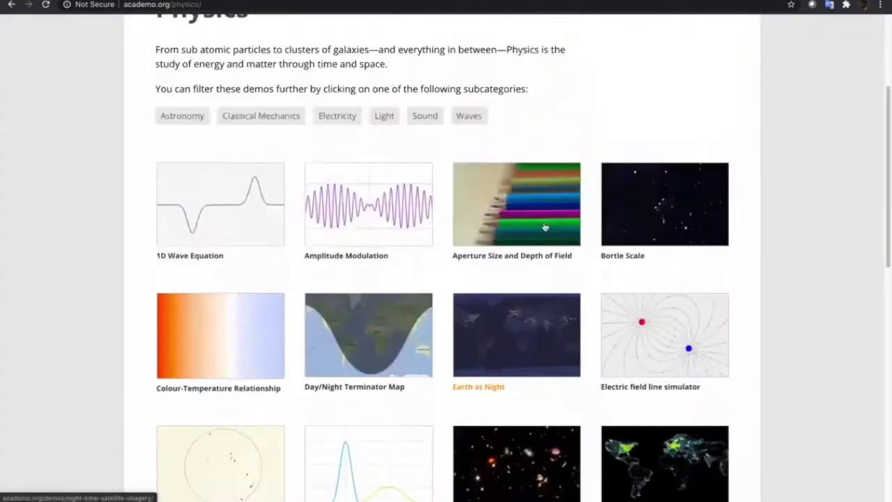
scroll(545, 226, "up", 3)
scroll(545, 226, "down", 11)
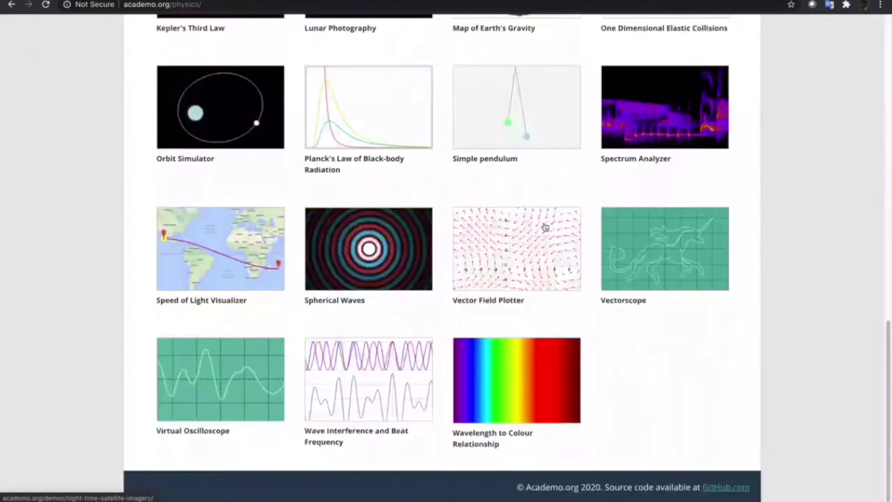
scroll(545, 226, "up", 7)
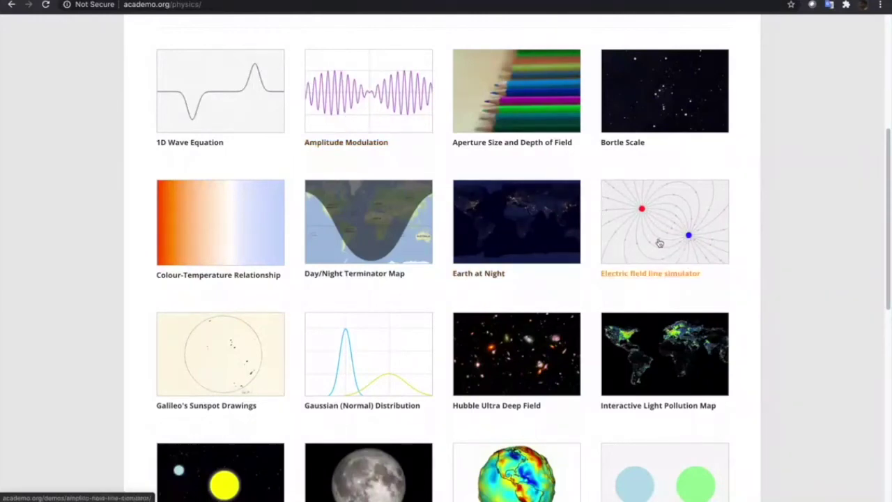
scroll(226, 247, "down", 1)
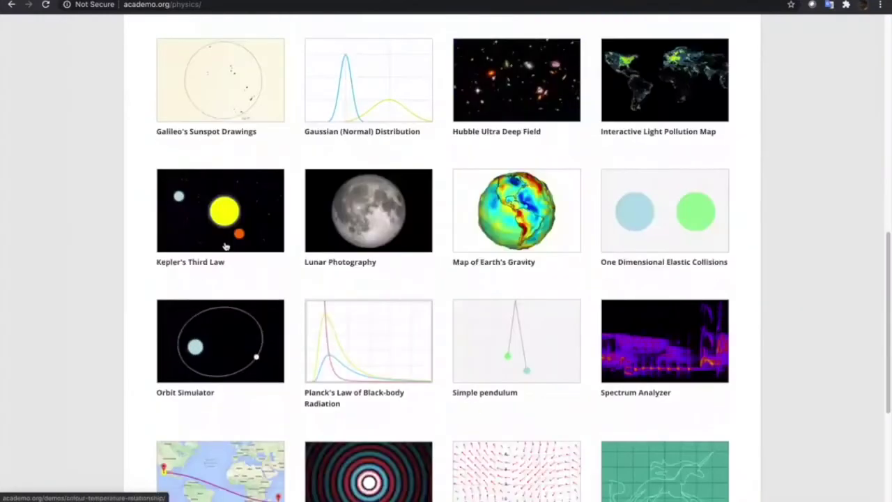
scroll(225, 246, "down", 5)
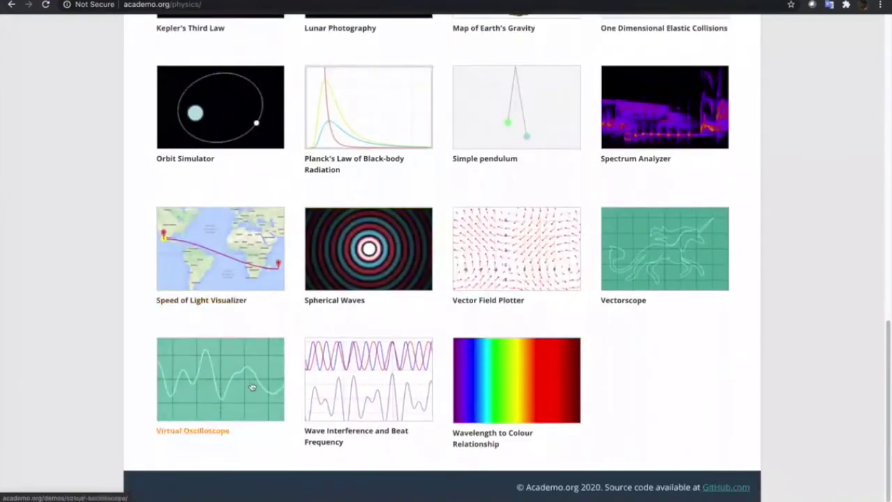
left_click(253, 388)
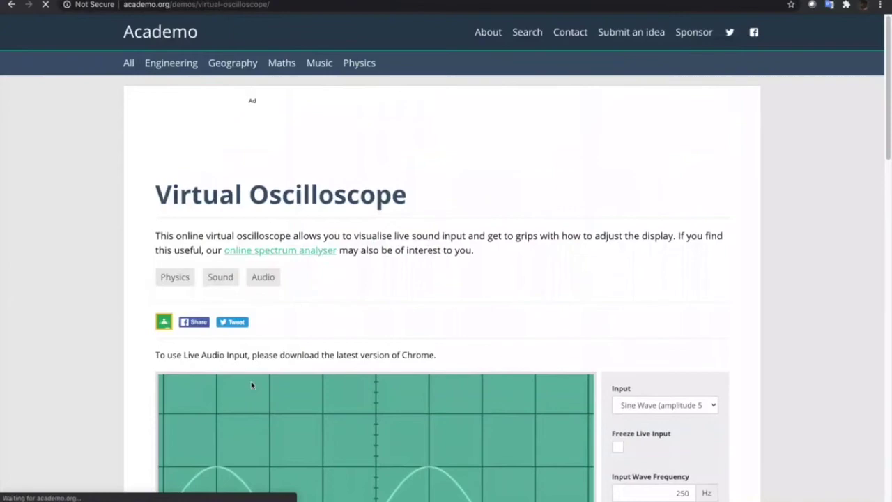
Select the Virtual Oscilloscope demo's full web address in the address bar
scroll(533, 277, "down", 8)
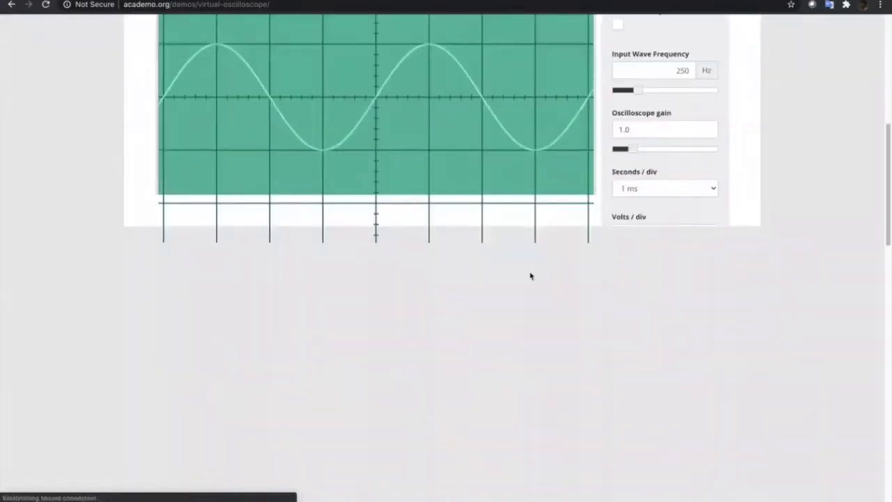
scroll(531, 276, "down", 2)
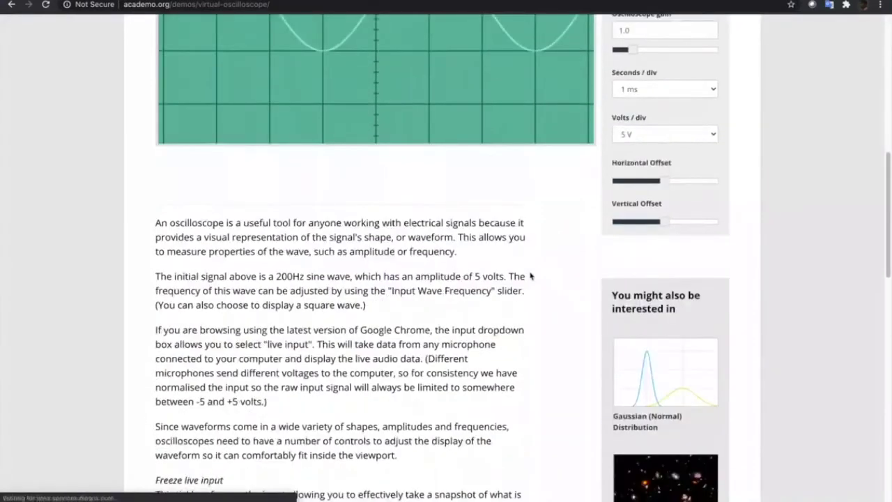
scroll(530, 276, "up", 5)
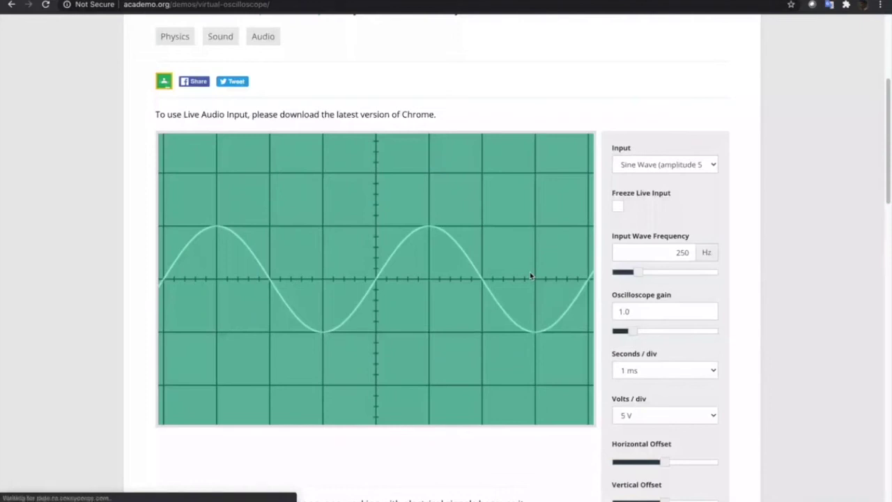
scroll(530, 276, "down", 1)
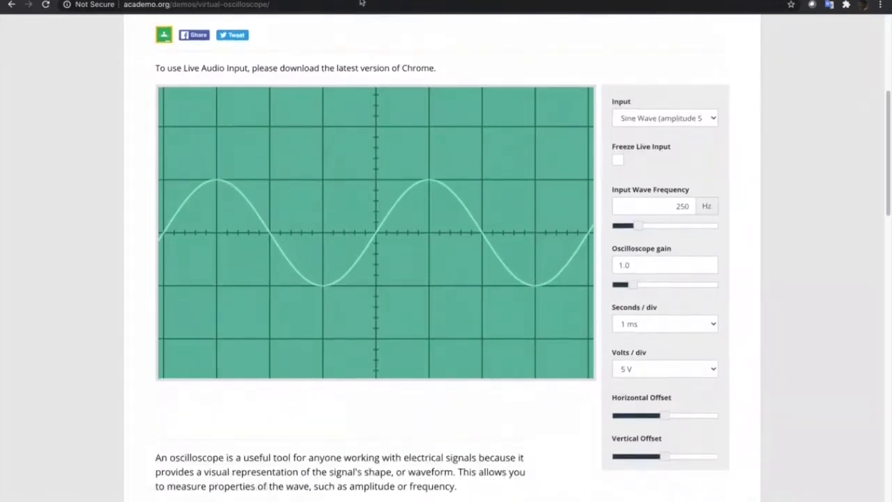
left_click(316, 4)
key("ctrl+c")
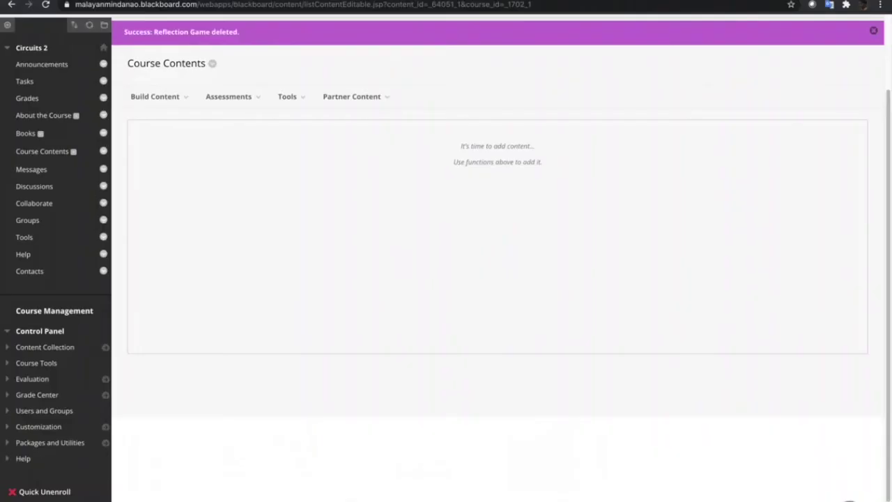
Create a new Build Content item named 'Virtual Oscilloscope' in Course Contents
left_click(229, 96)
left_click(155, 96)
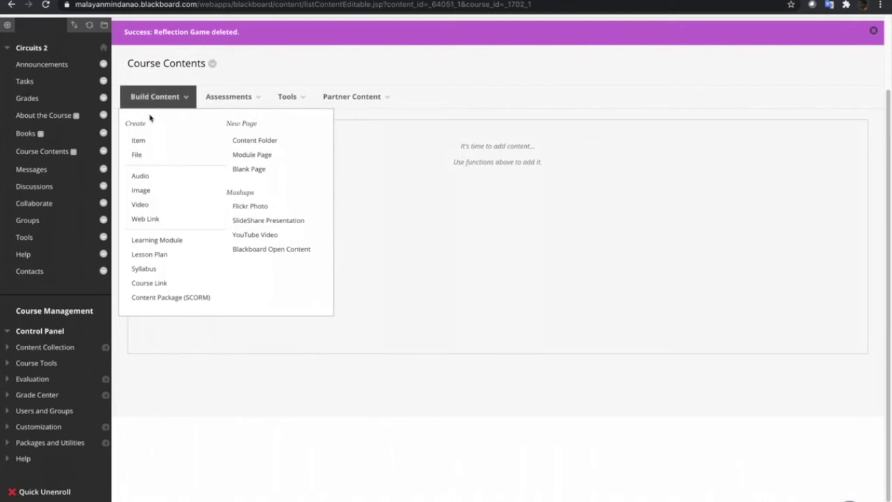
left_click(148, 143)
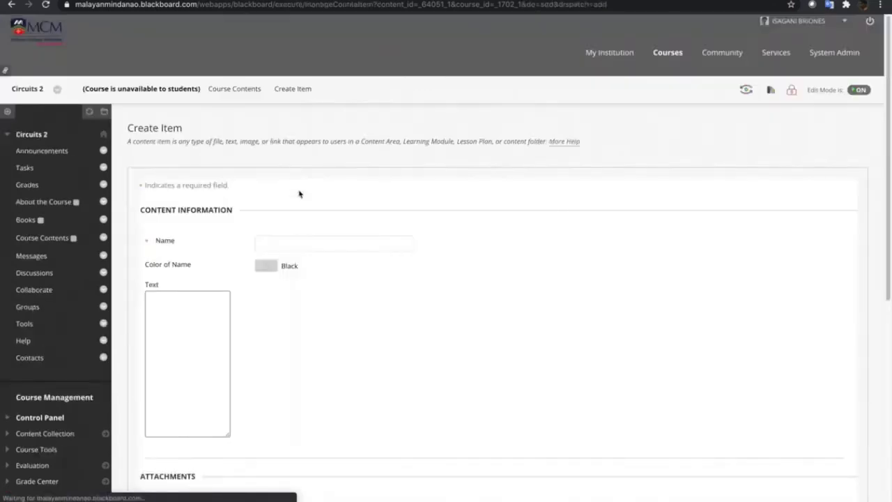
type("Va")
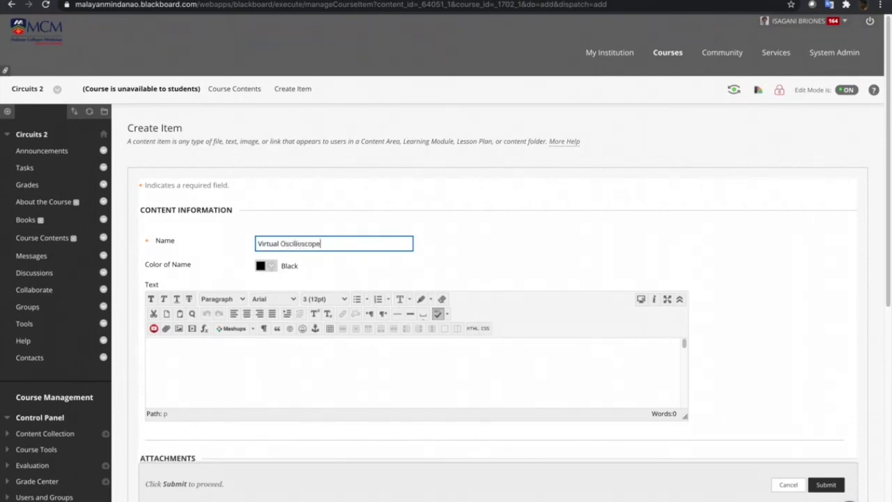
left_click(580, 233)
scroll(580, 233, "down", 2)
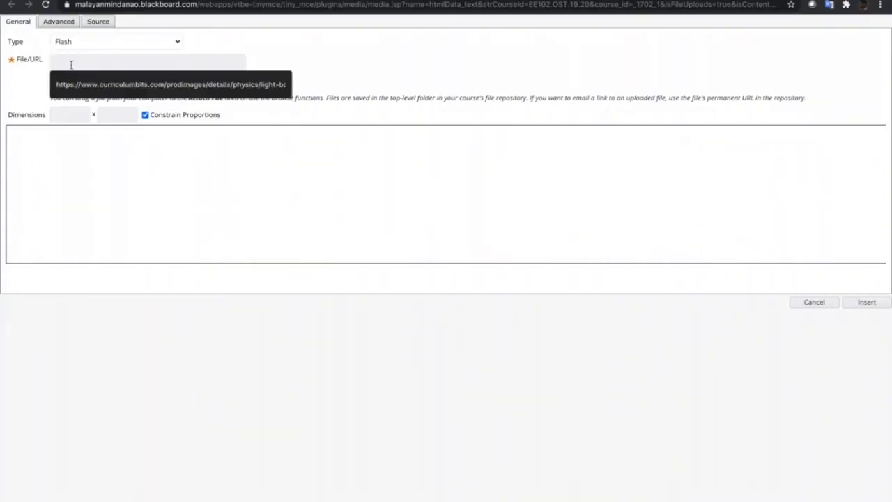
key("ctrl+v")
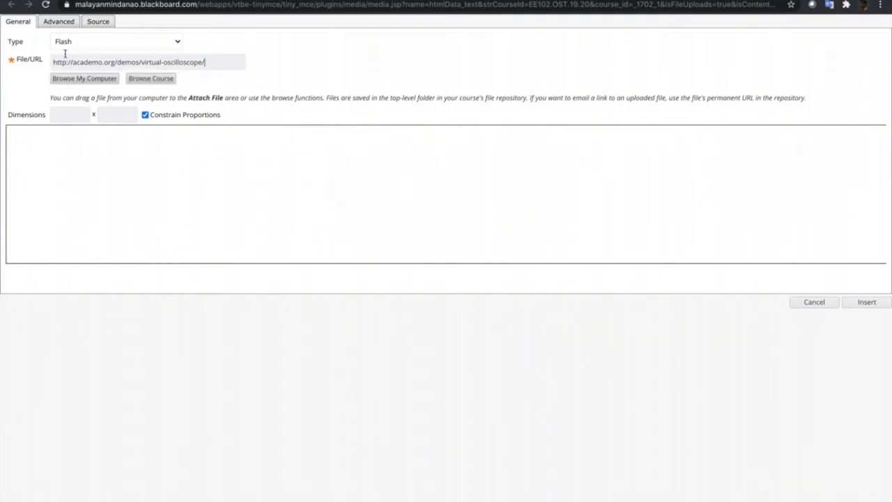
left_click(84, 44)
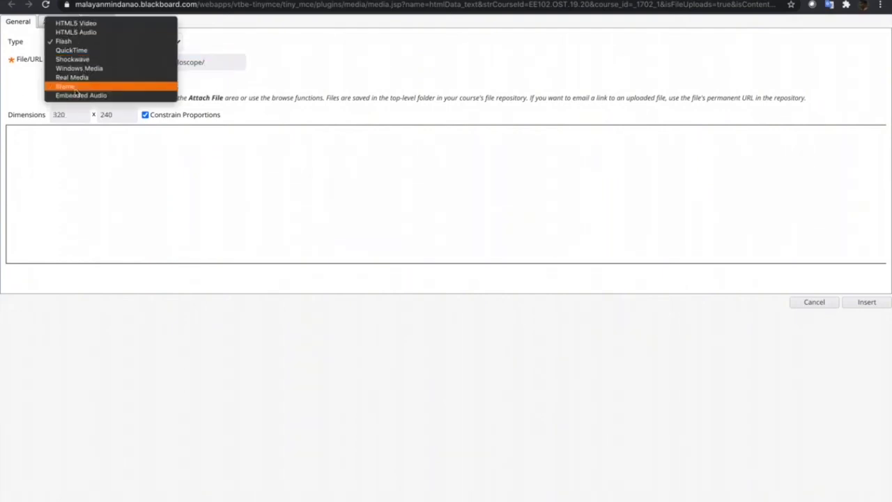
left_click(74, 87)
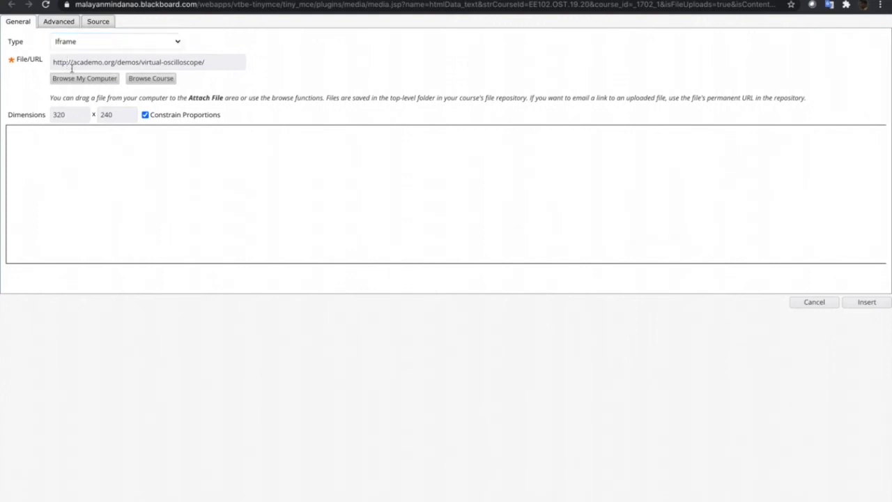
left_click(71, 64)
type("s")
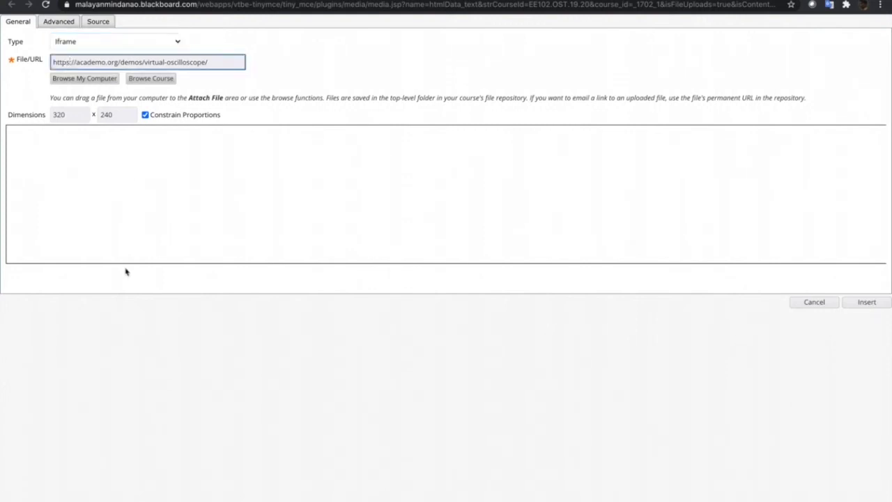
left_click(126, 299)
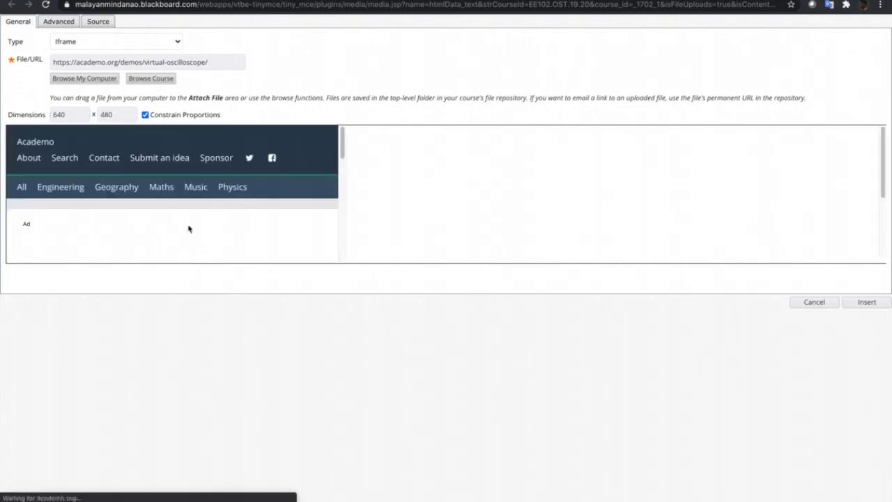
Insert the 640 x 480 iframe and save the Virtual Oscilloscope item
scroll(223, 205, "down", 10)
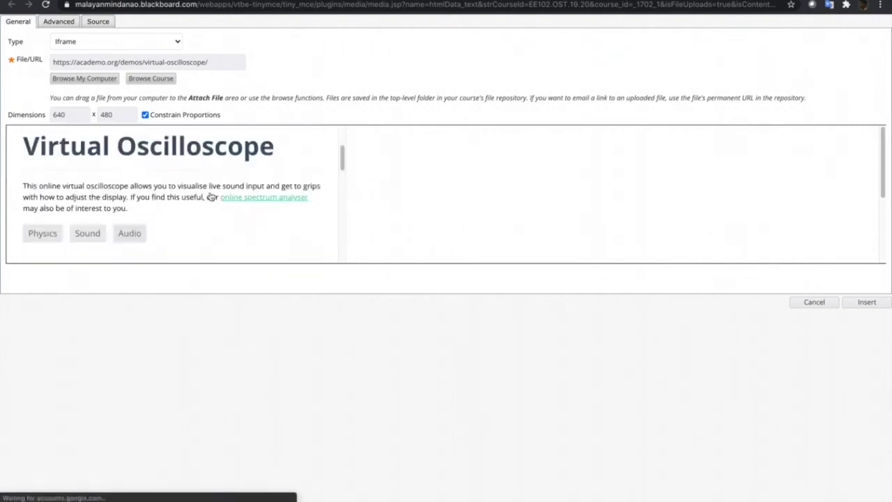
left_click(880, 304)
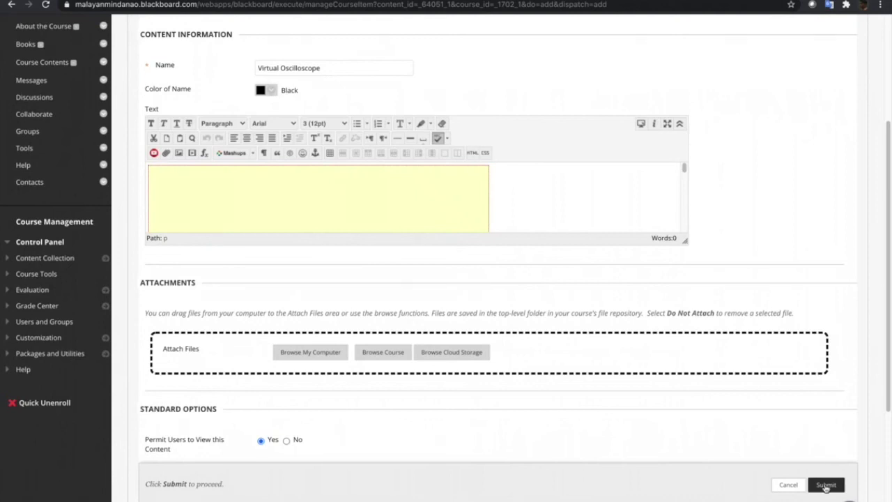
left_click(826, 485)
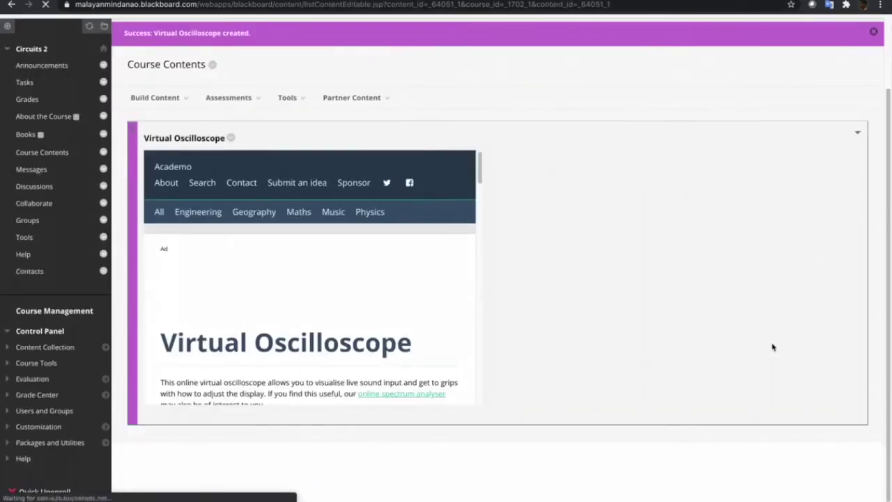
Switch the embedded oscilloscope's input signal to a square wave
scroll(372, 250, "down", 5)
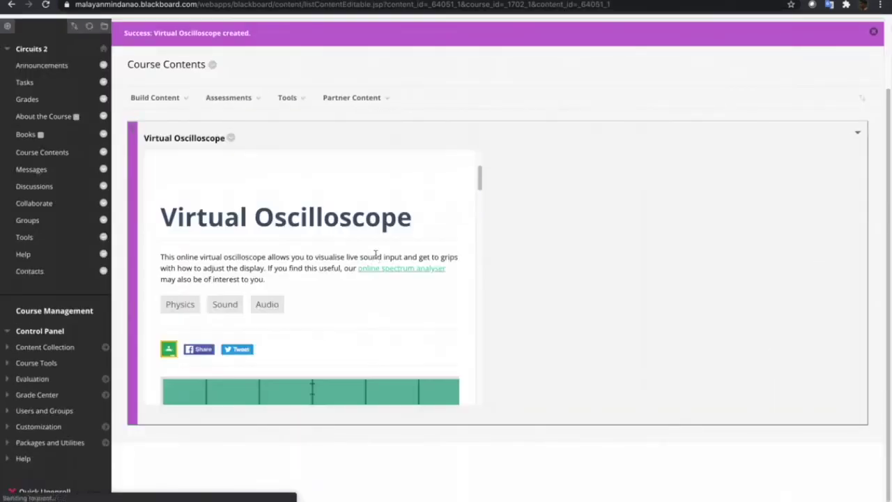
scroll(377, 258, "down", 2)
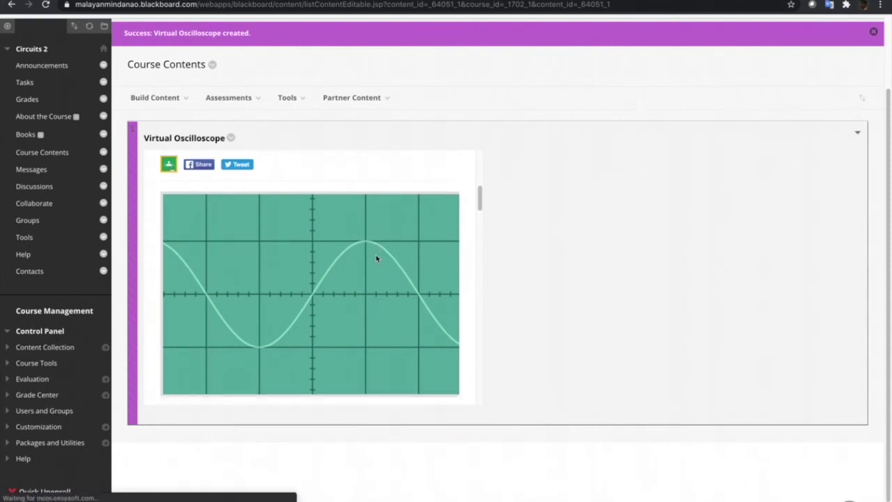
scroll(376, 259, "down", 3)
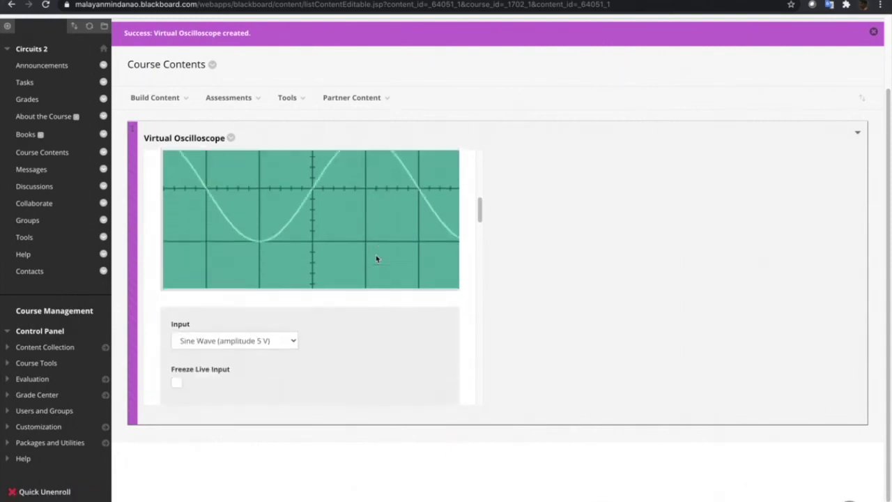
scroll(376, 259, "up", 3)
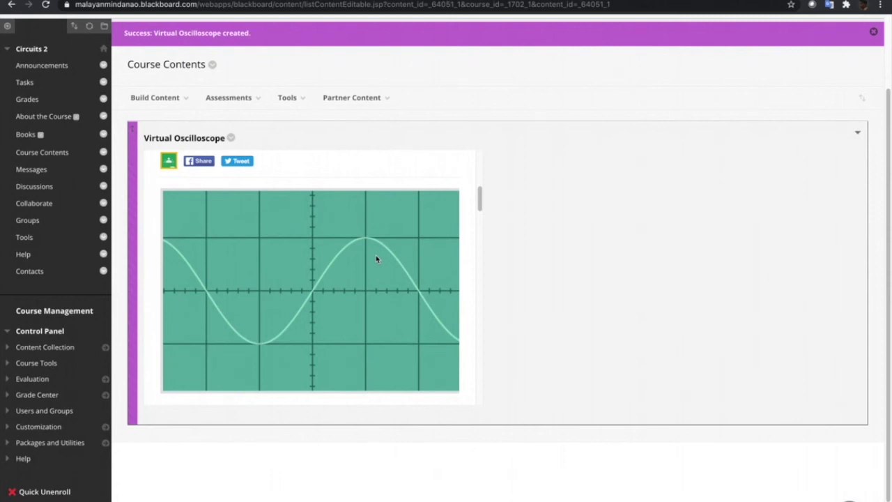
scroll(376, 258, "down", 5)
scroll(376, 259, "up", 3)
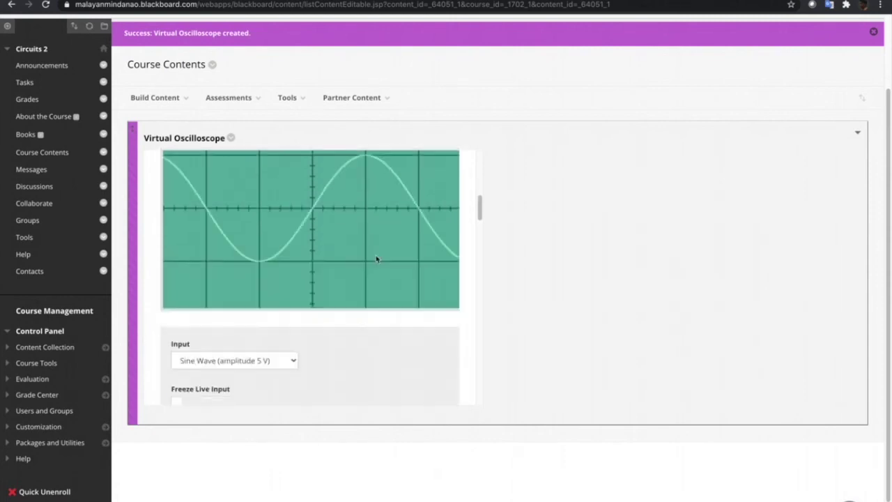
scroll(375, 258, "down", 4)
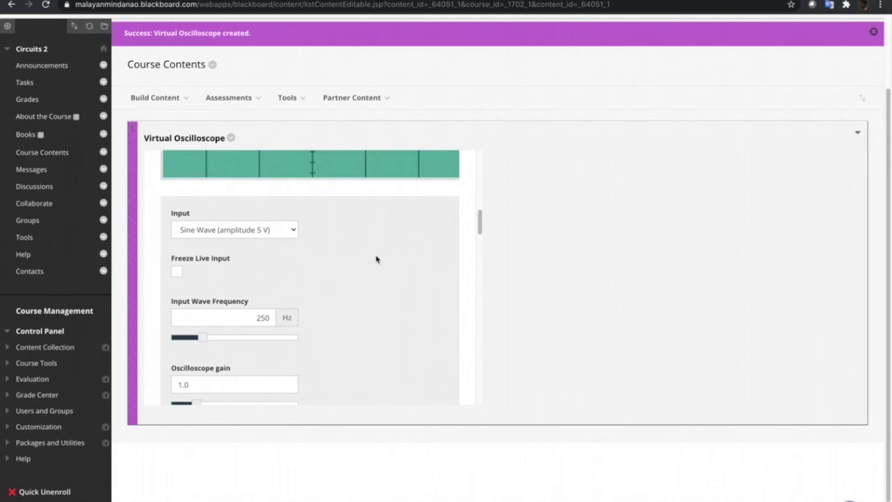
left_click(294, 230)
left_click(233, 240)
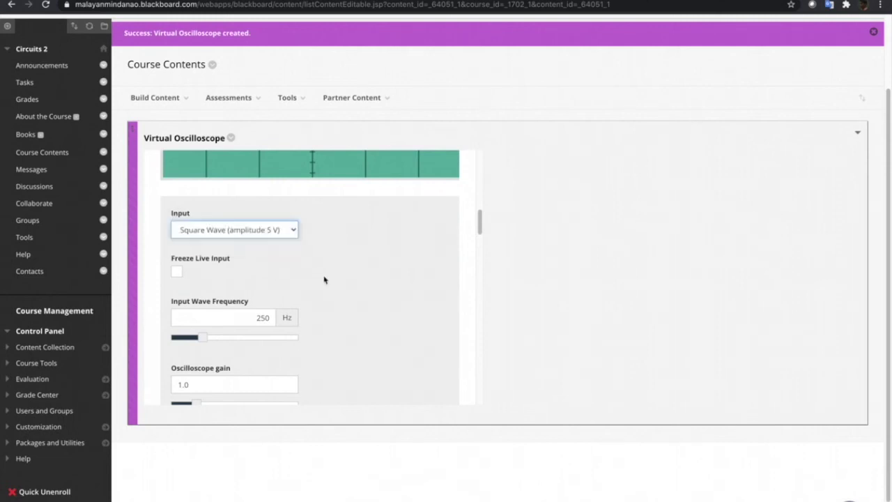
Raise the input frequency to 695 Hz and the gain to 2.3
scroll(326, 280, "down", 3)
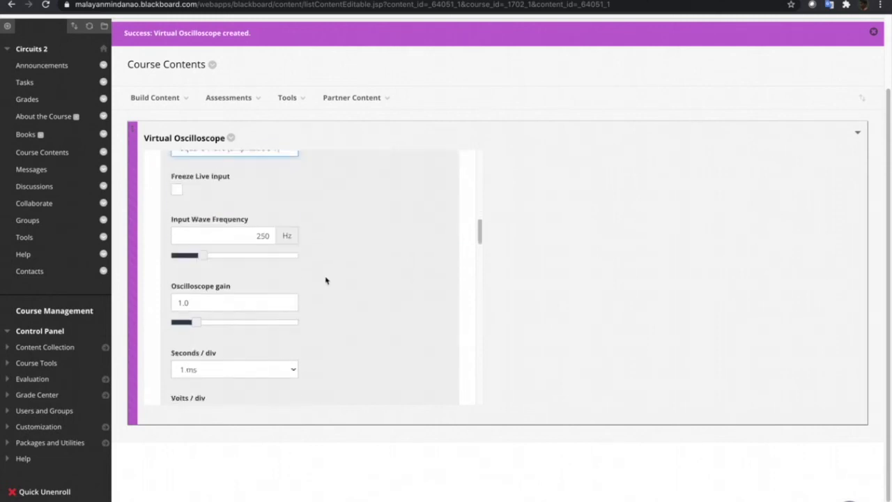
left_click_drag(204, 259, 260, 260)
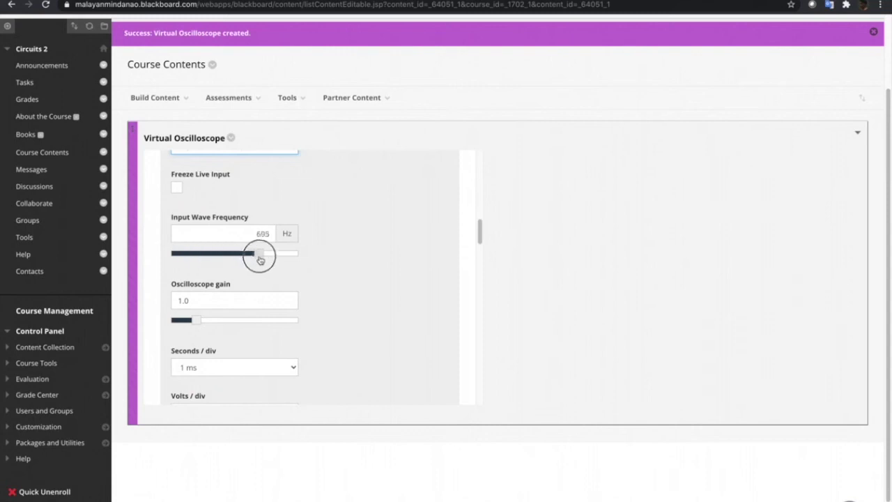
scroll(306, 299, "down", 1)
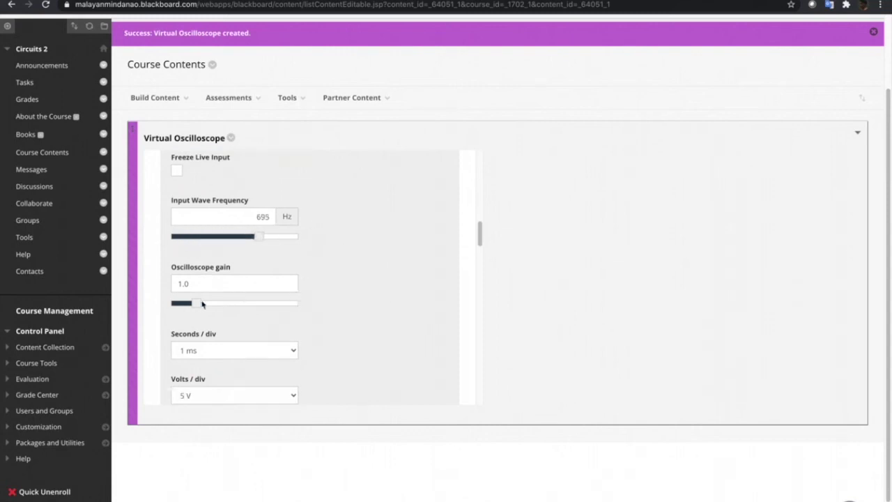
left_click_drag(199, 305, 230, 304)
Set the oscilloscope scales to 500 µs per division and 10 V per division
scroll(313, 308, "down", 2)
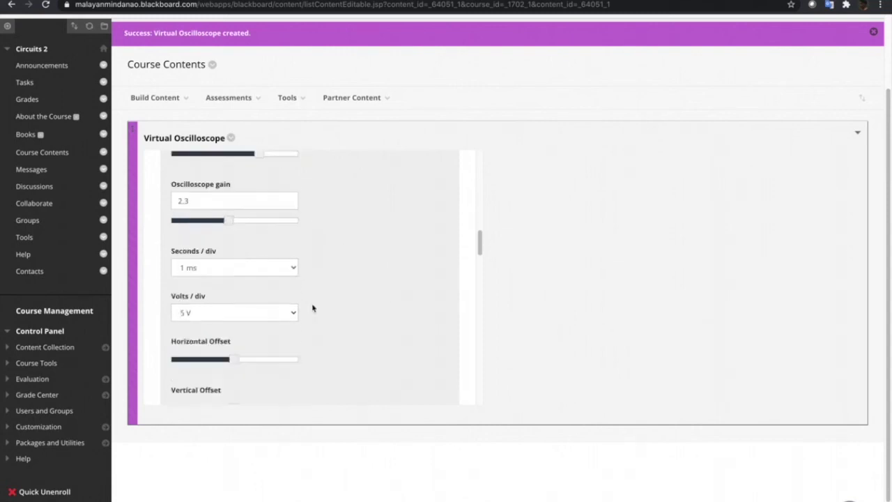
left_click(261, 269)
left_click(218, 258)
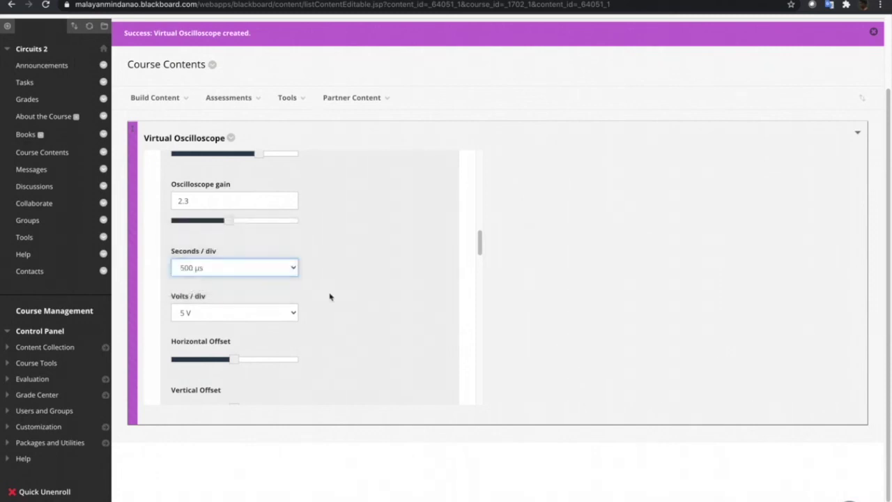
left_click(264, 313)
left_click(235, 321)
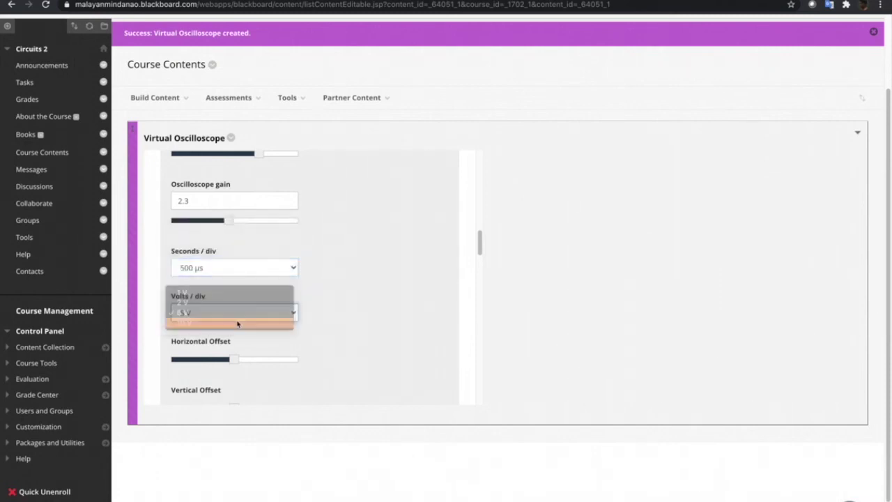
scroll(323, 292, "up", 3)
scroll(324, 292, "up", 3)
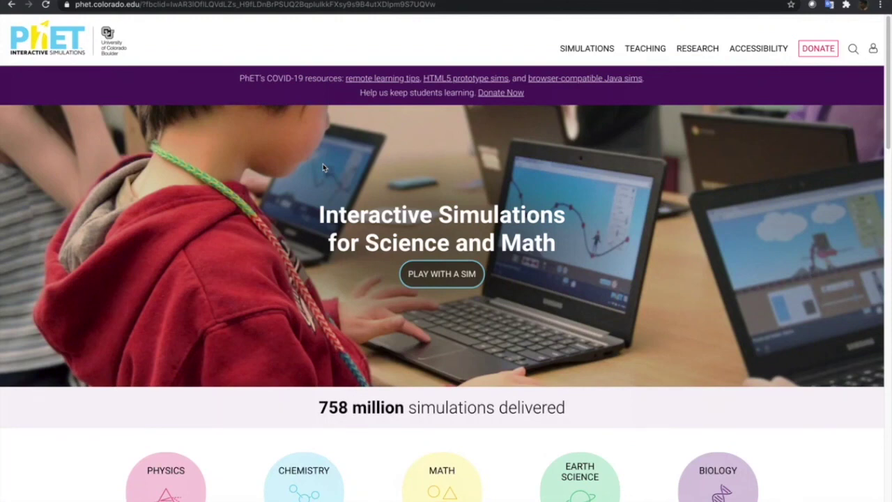
Open the Molarity simulation page from PhET's Chemistry simulations grid
scroll(323, 164, "down", 3)
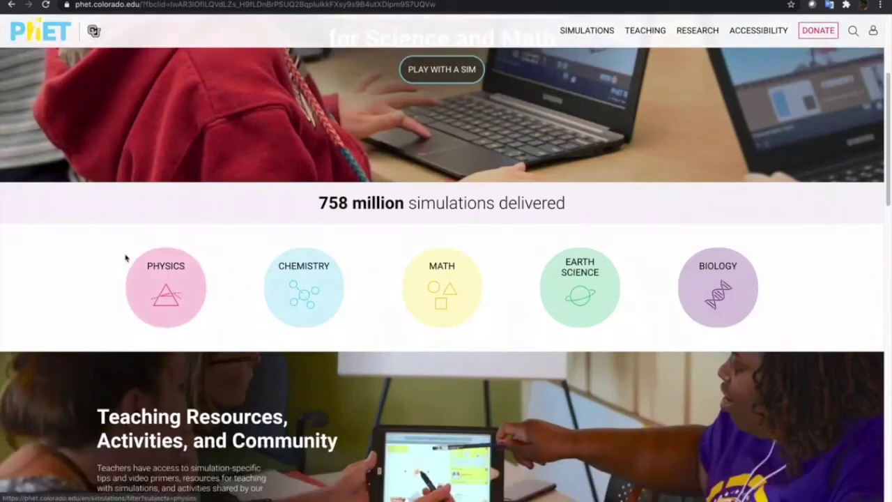
scroll(127, 256, "up", 3)
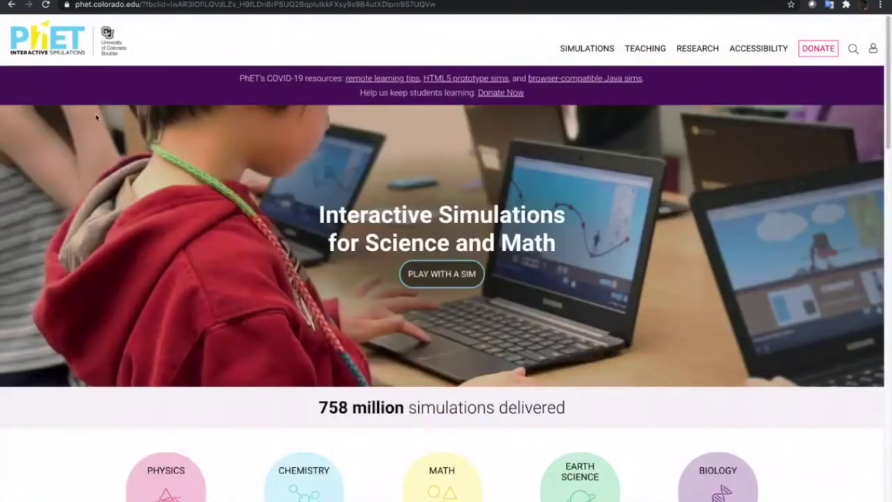
scroll(202, 169, "down", 5)
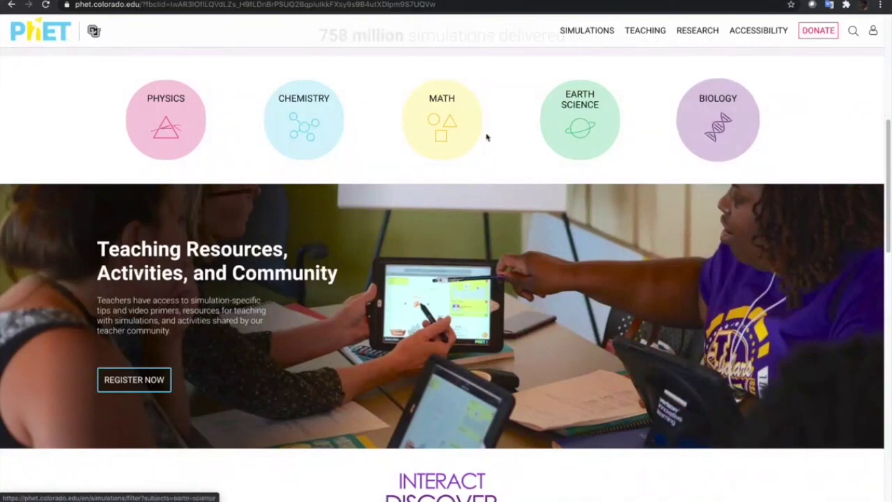
left_click(304, 122)
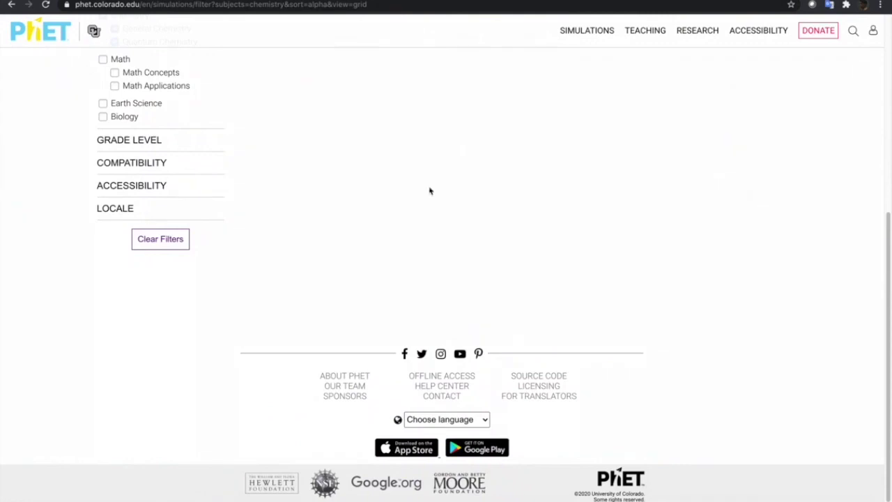
scroll(840, 220, "up", 3)
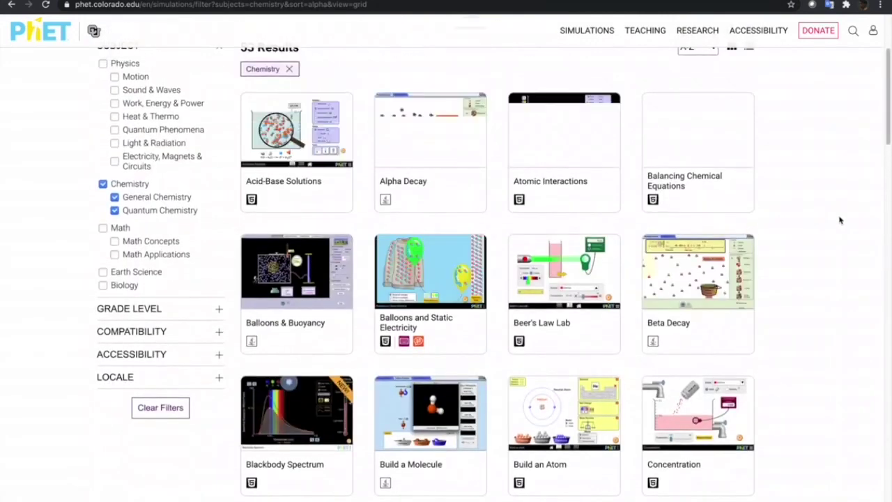
scroll(840, 220, "down", 5)
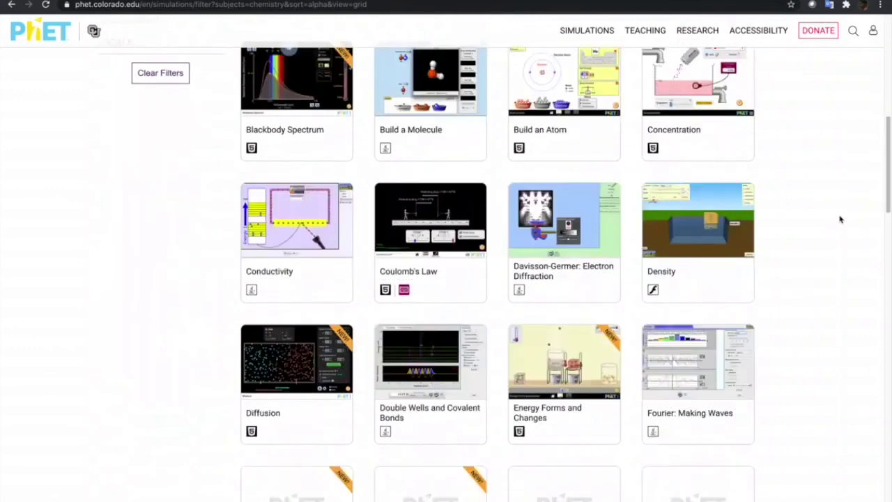
scroll(840, 220, "down", 5)
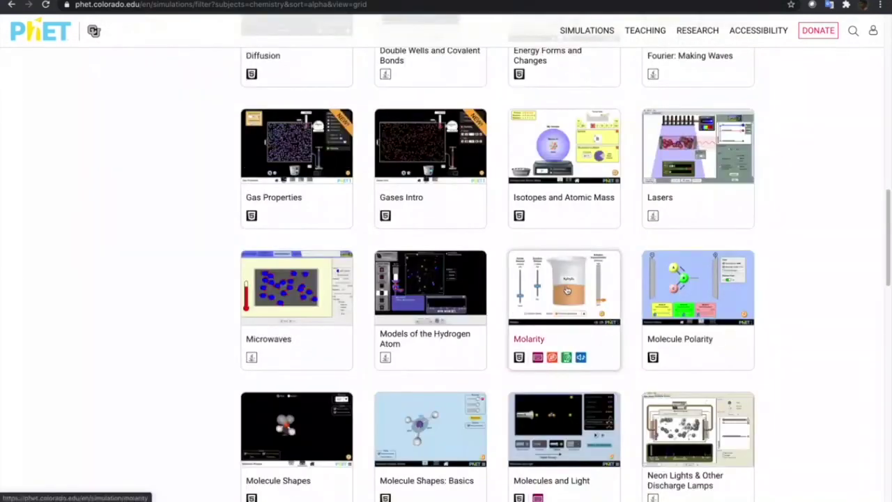
left_click(567, 290)
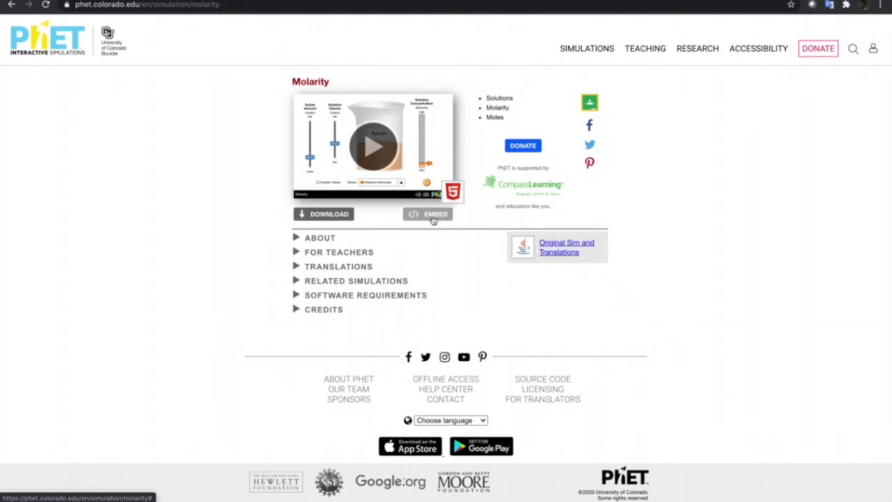
Reveal the Molarity simulation's embed code and copy the iframe code
left_click(434, 215)
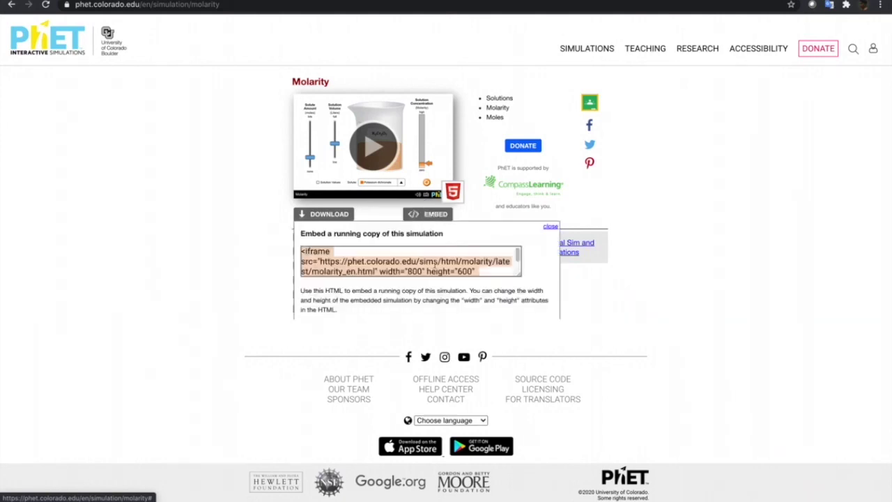
right_click(432, 264)
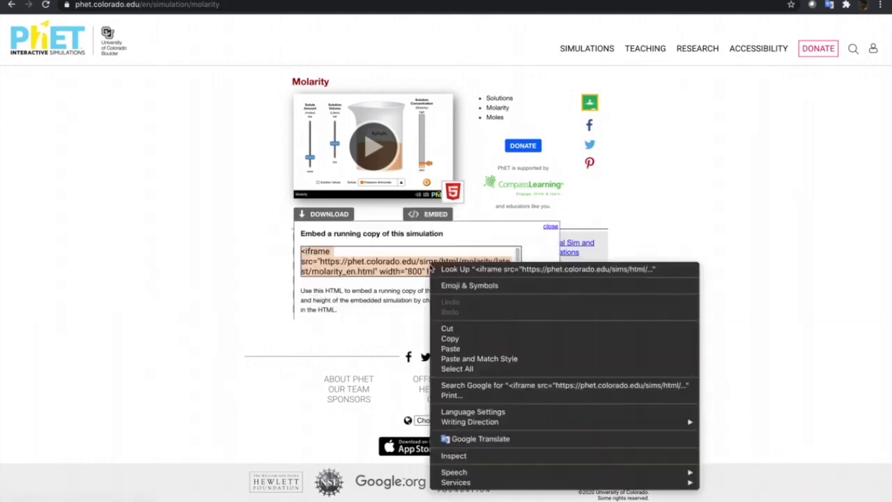
left_click(452, 339)
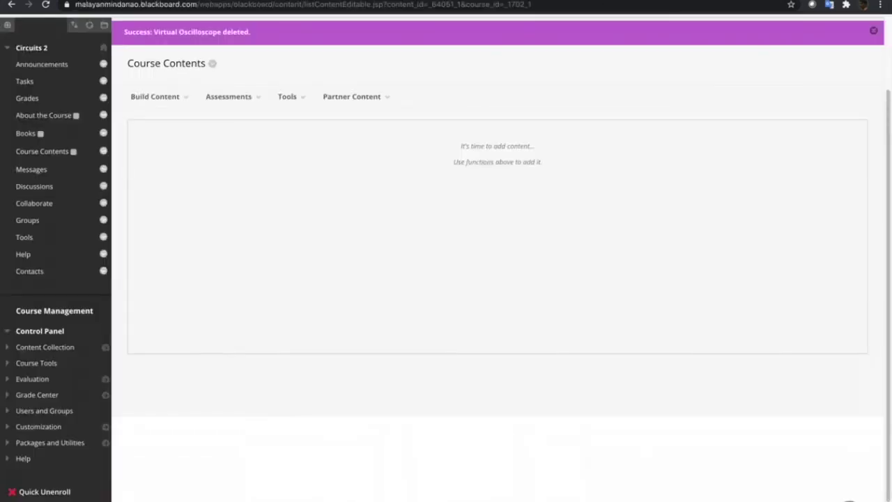
left_click(288, 97)
Create a 'Molarity' item with the PhET iframe code in its HTML source, and submit it
left_click(154, 96)
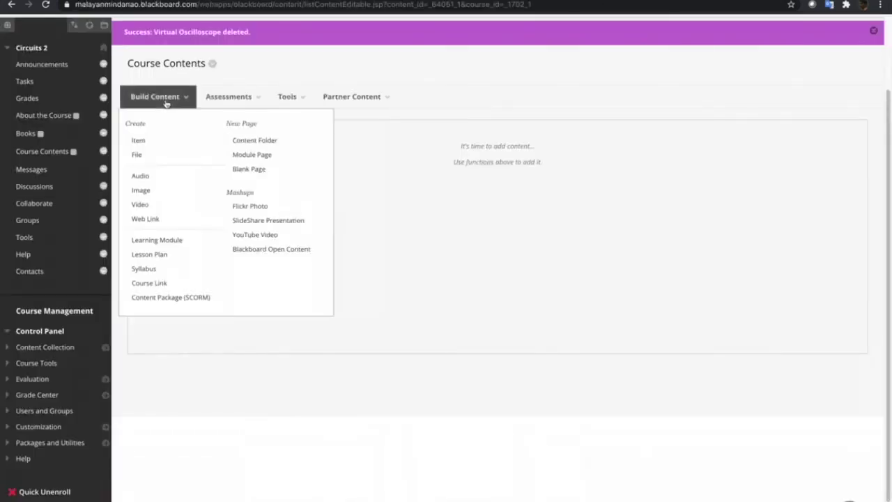
left_click(139, 140)
left_click(294, 244)
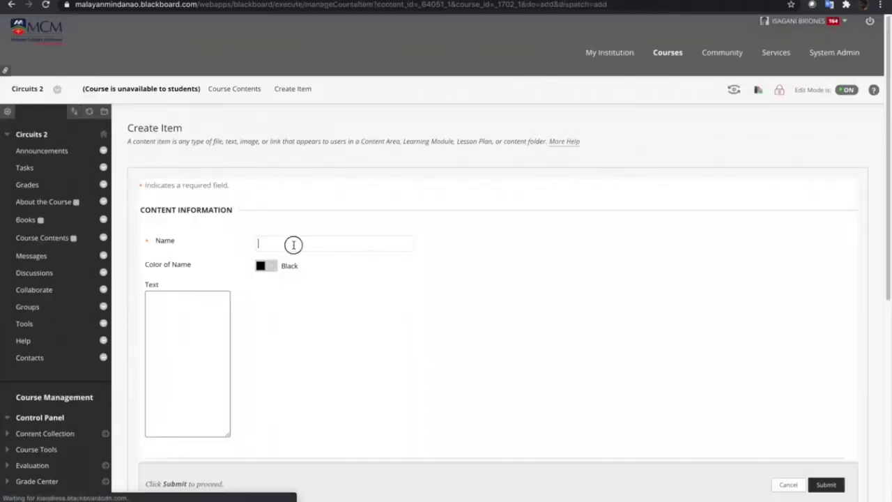
type("Molarity")
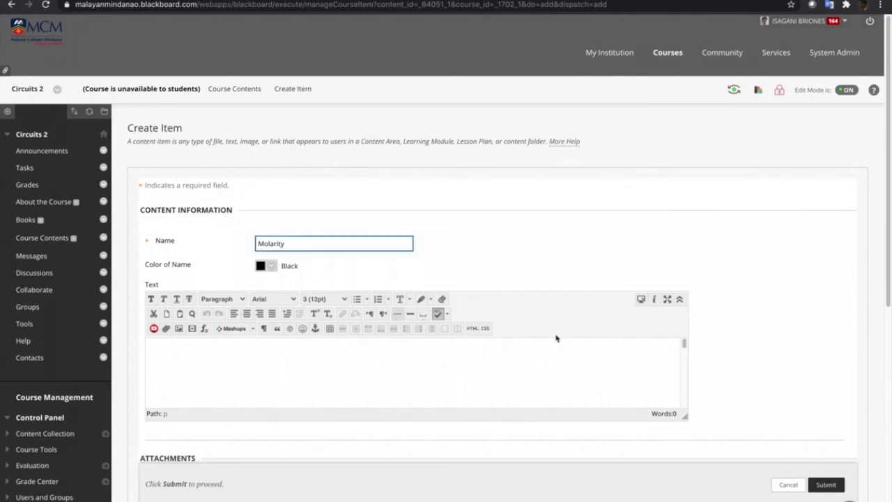
left_click(469, 329)
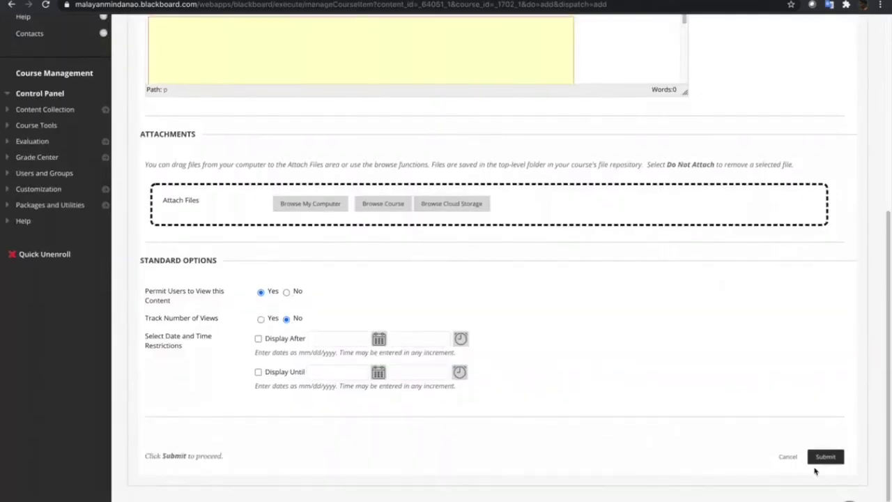
left_click(826, 457)
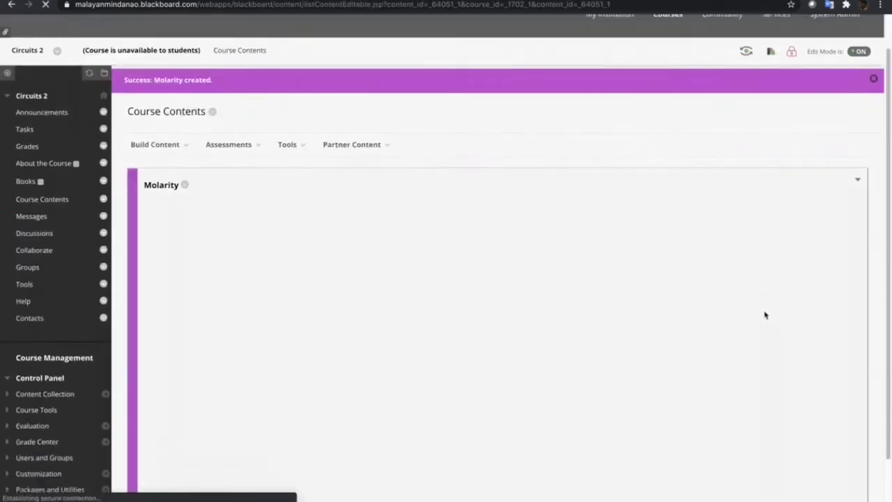
scroll(764, 314, "down", 2)
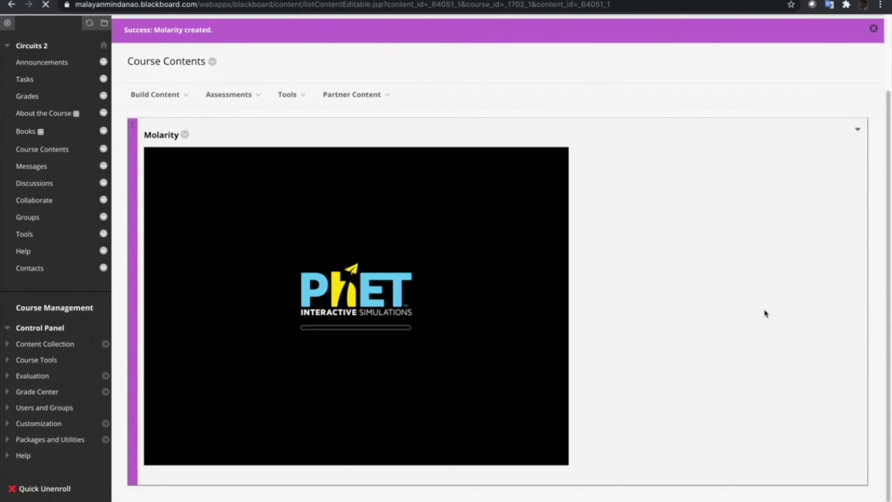